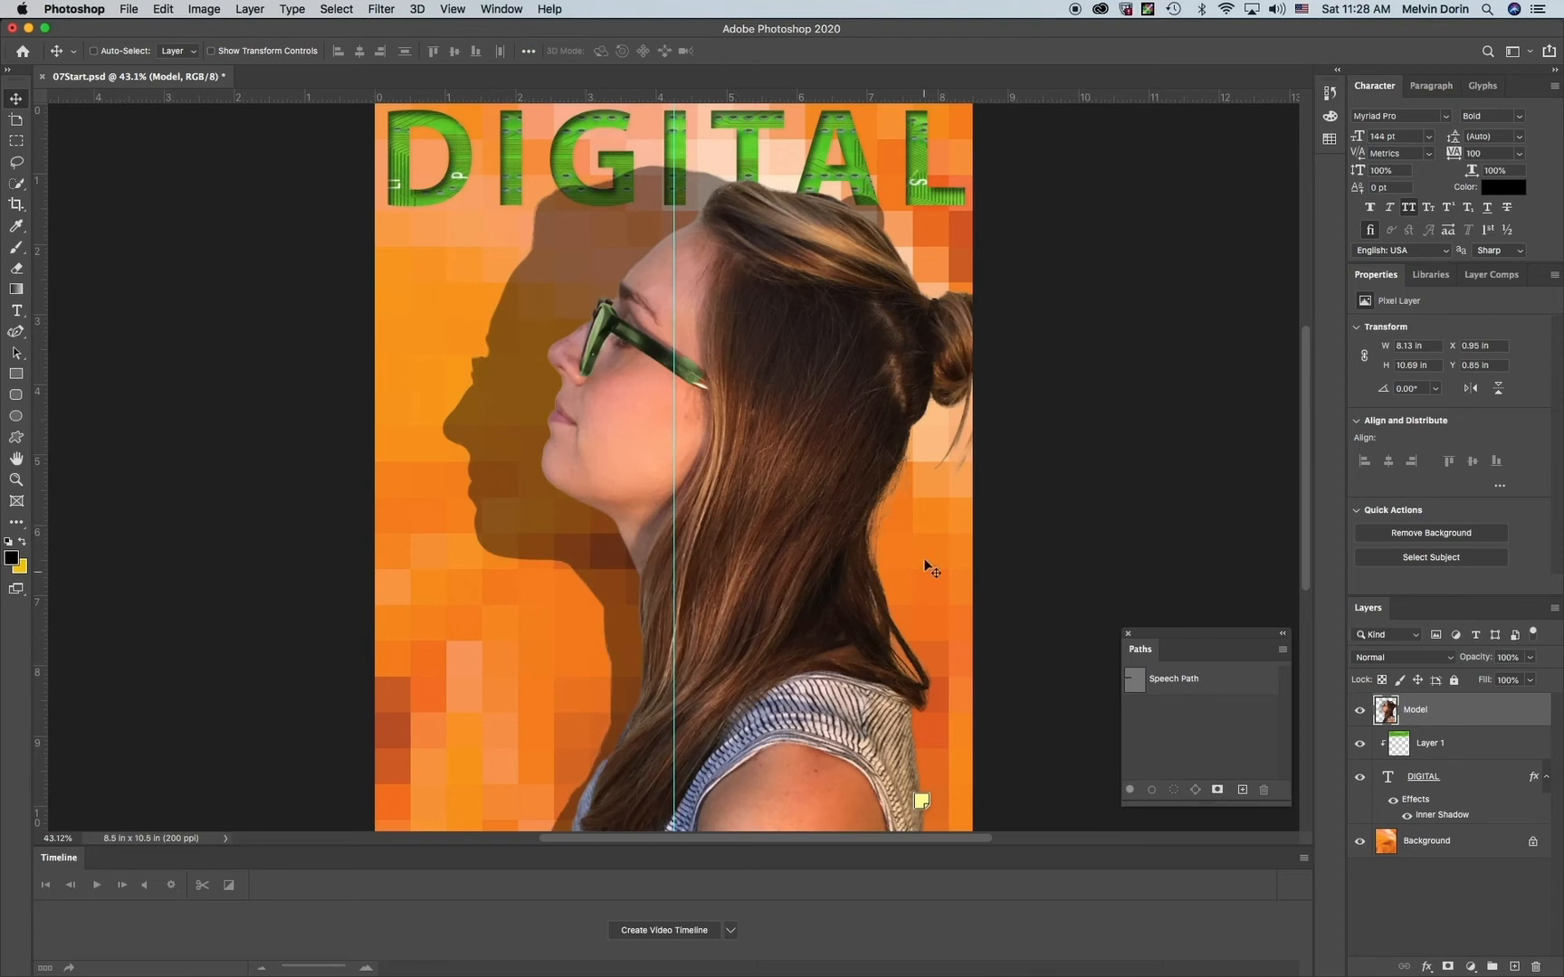
Step: With the Speech Path selected, set the Type tool to Regular style at 14 pt with -10 tracking
left_click(1235, 688)
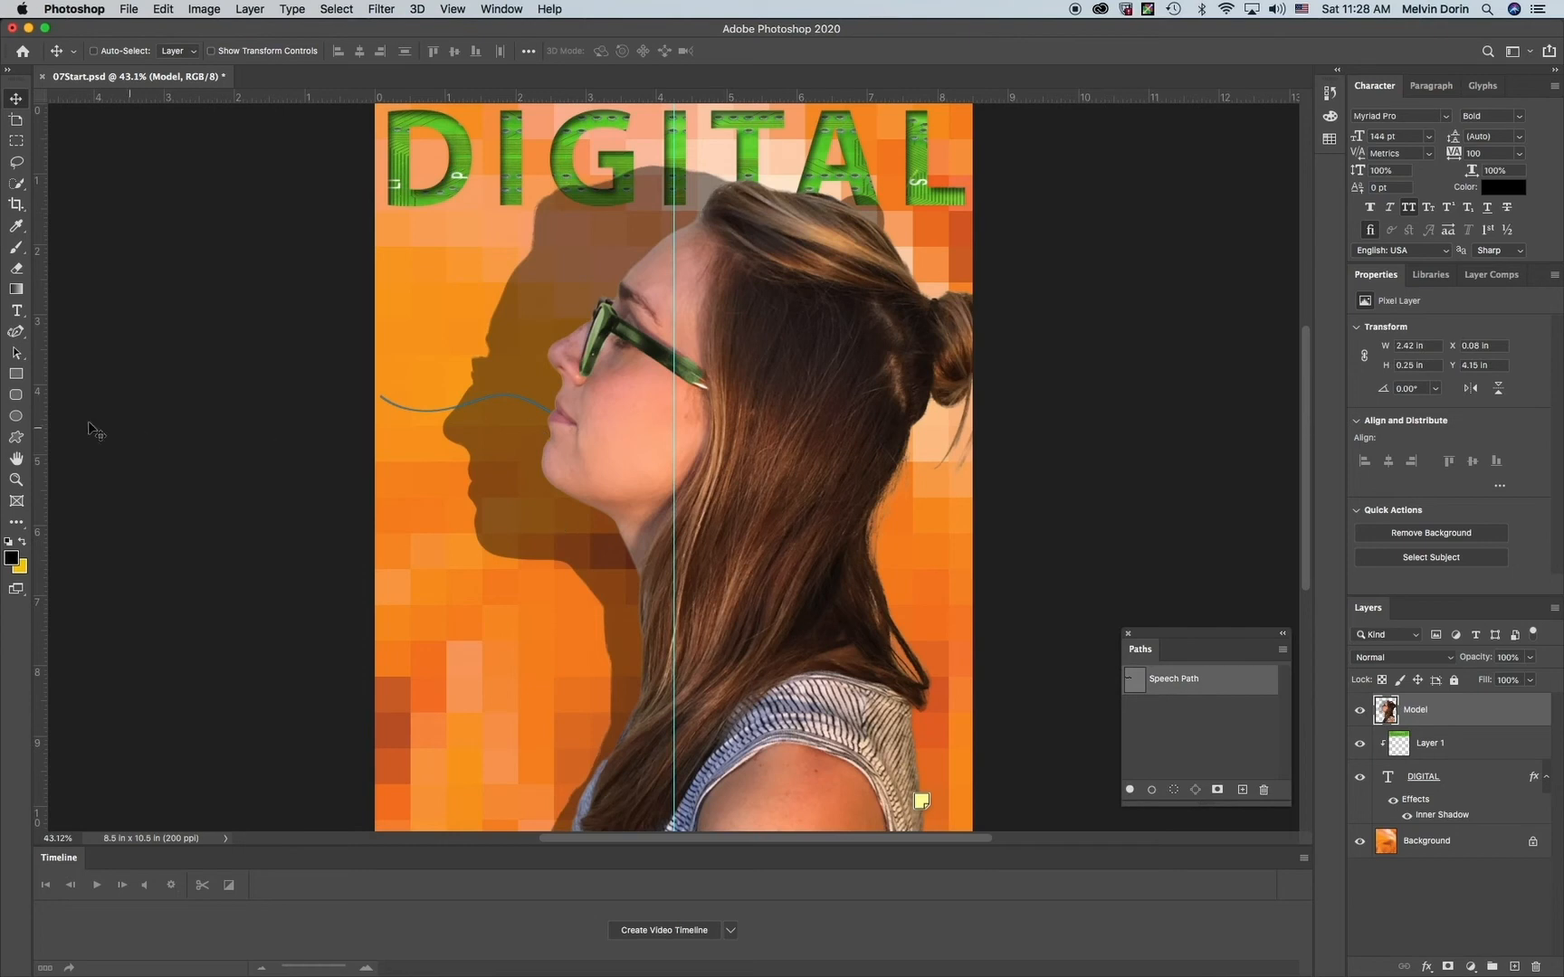
left_click(17, 313)
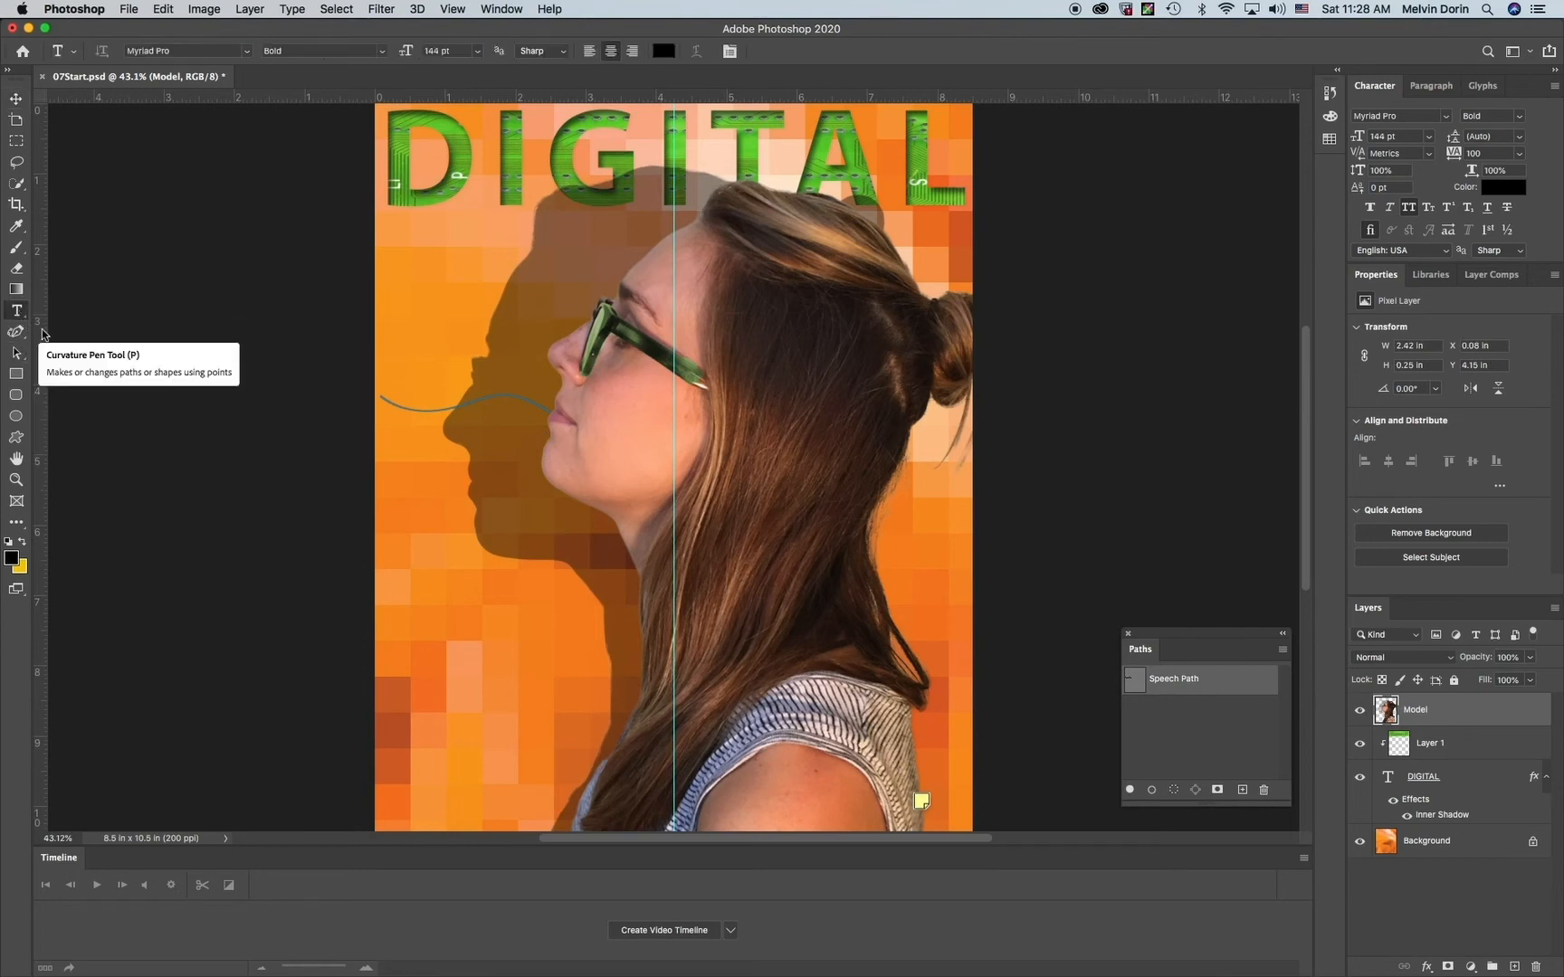
left_click(383, 56)
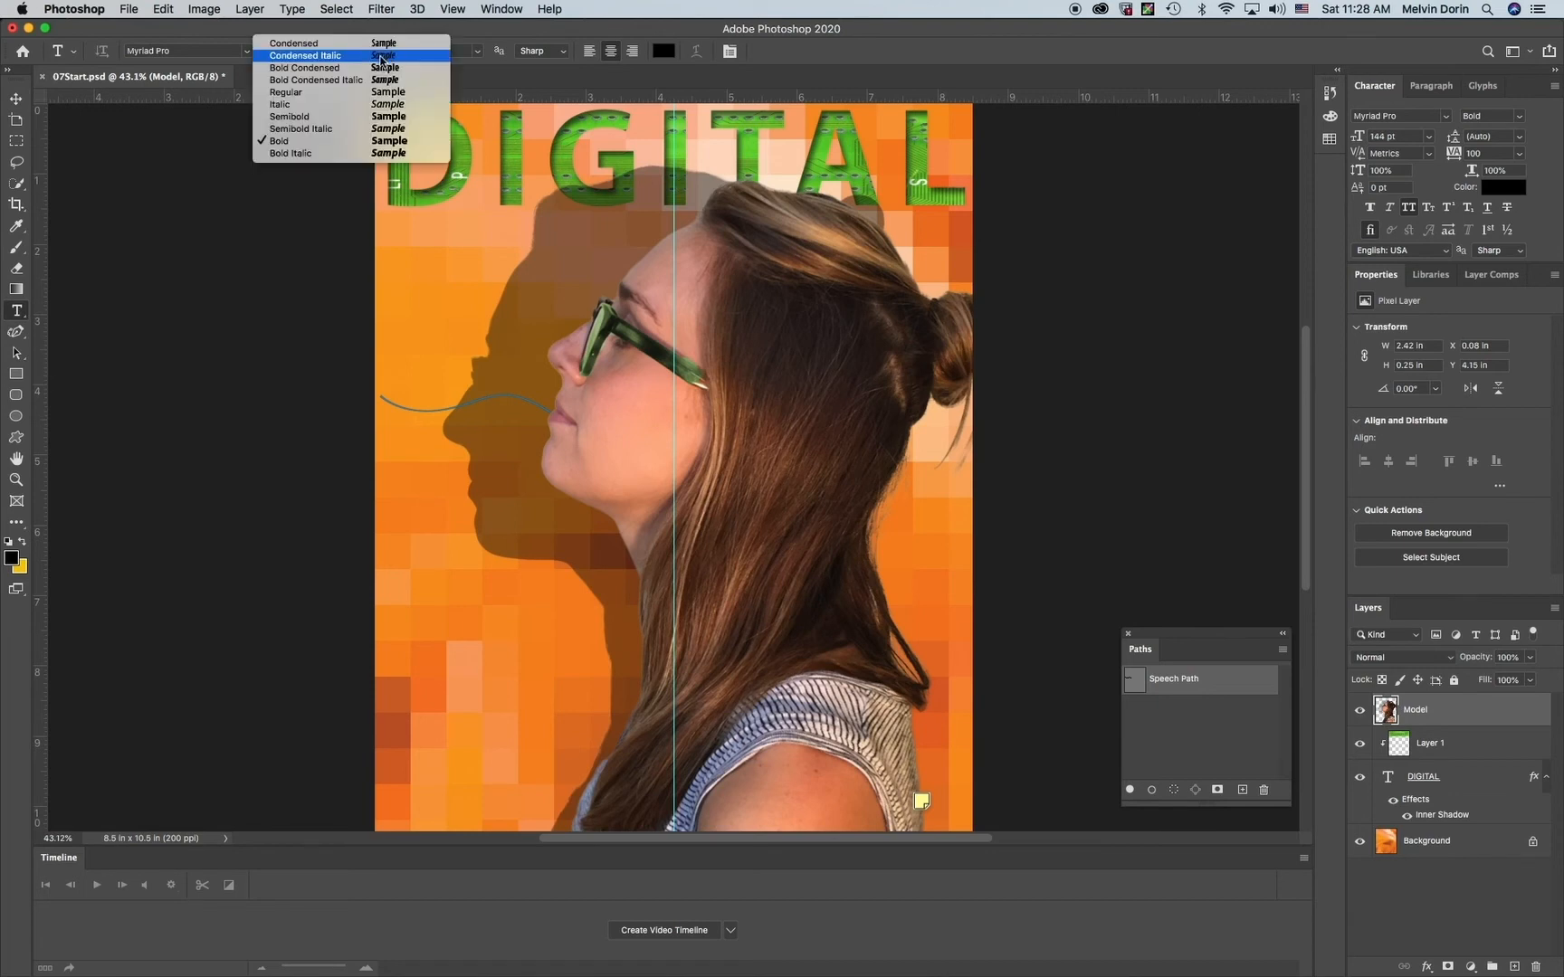
left_click(370, 90)
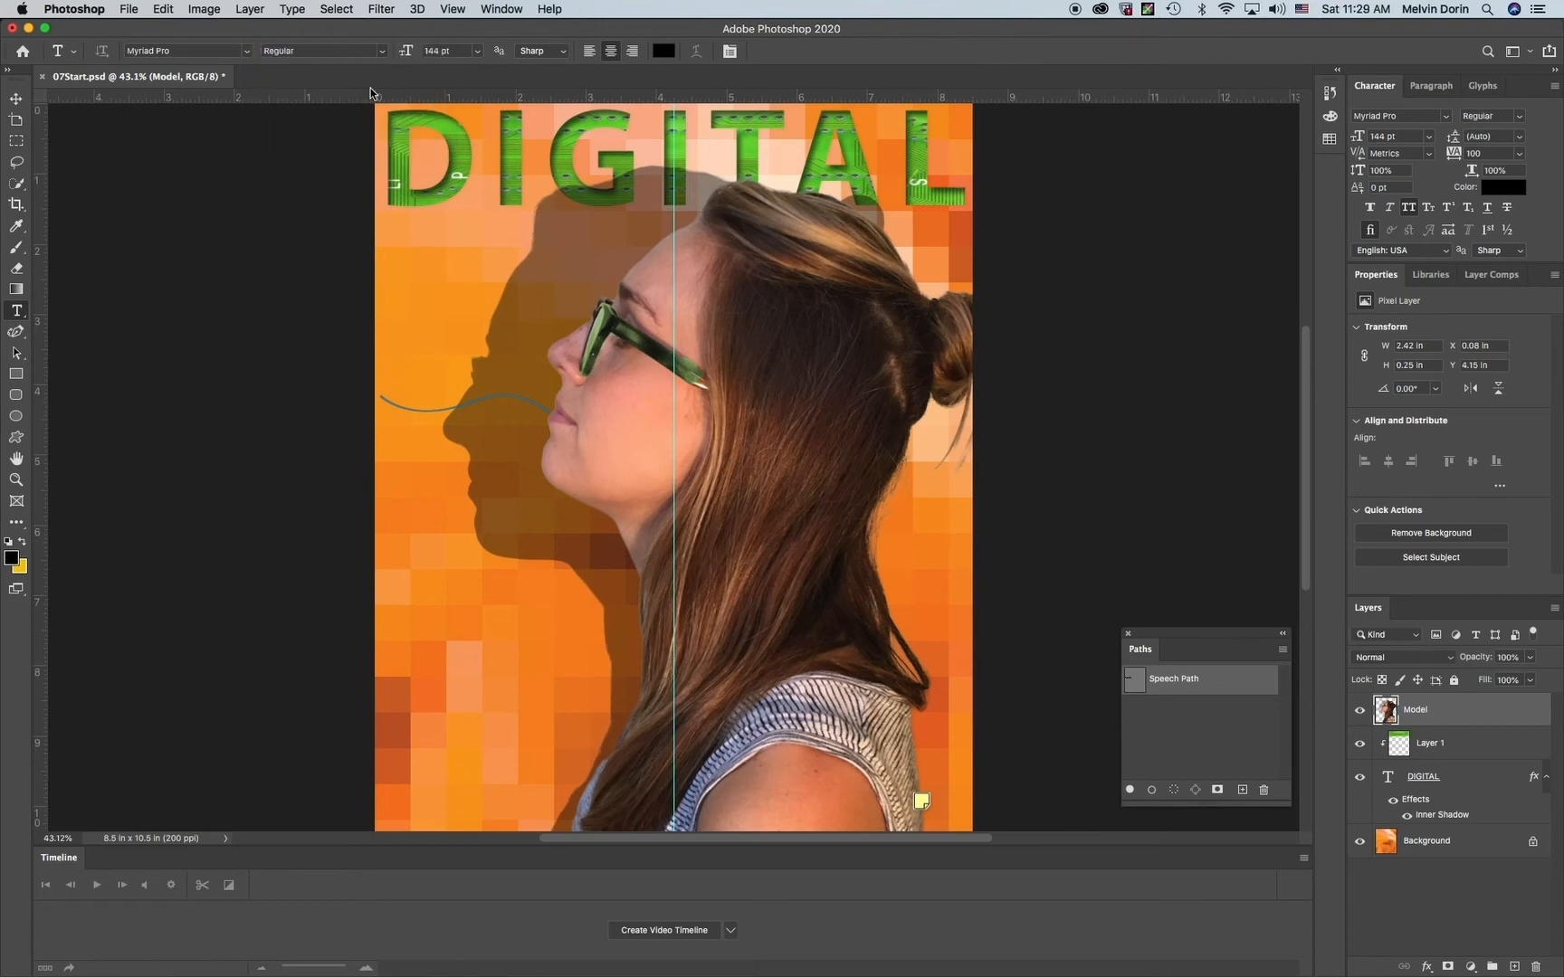
left_click(441, 53)
left_click(435, 51)
key("BackSpace")
key("BackSpace")
double_click(1490, 153)
key("BackSpace")
type("-1")
Step: Set the text color to near-white #f7f3f3
left_click(656, 51)
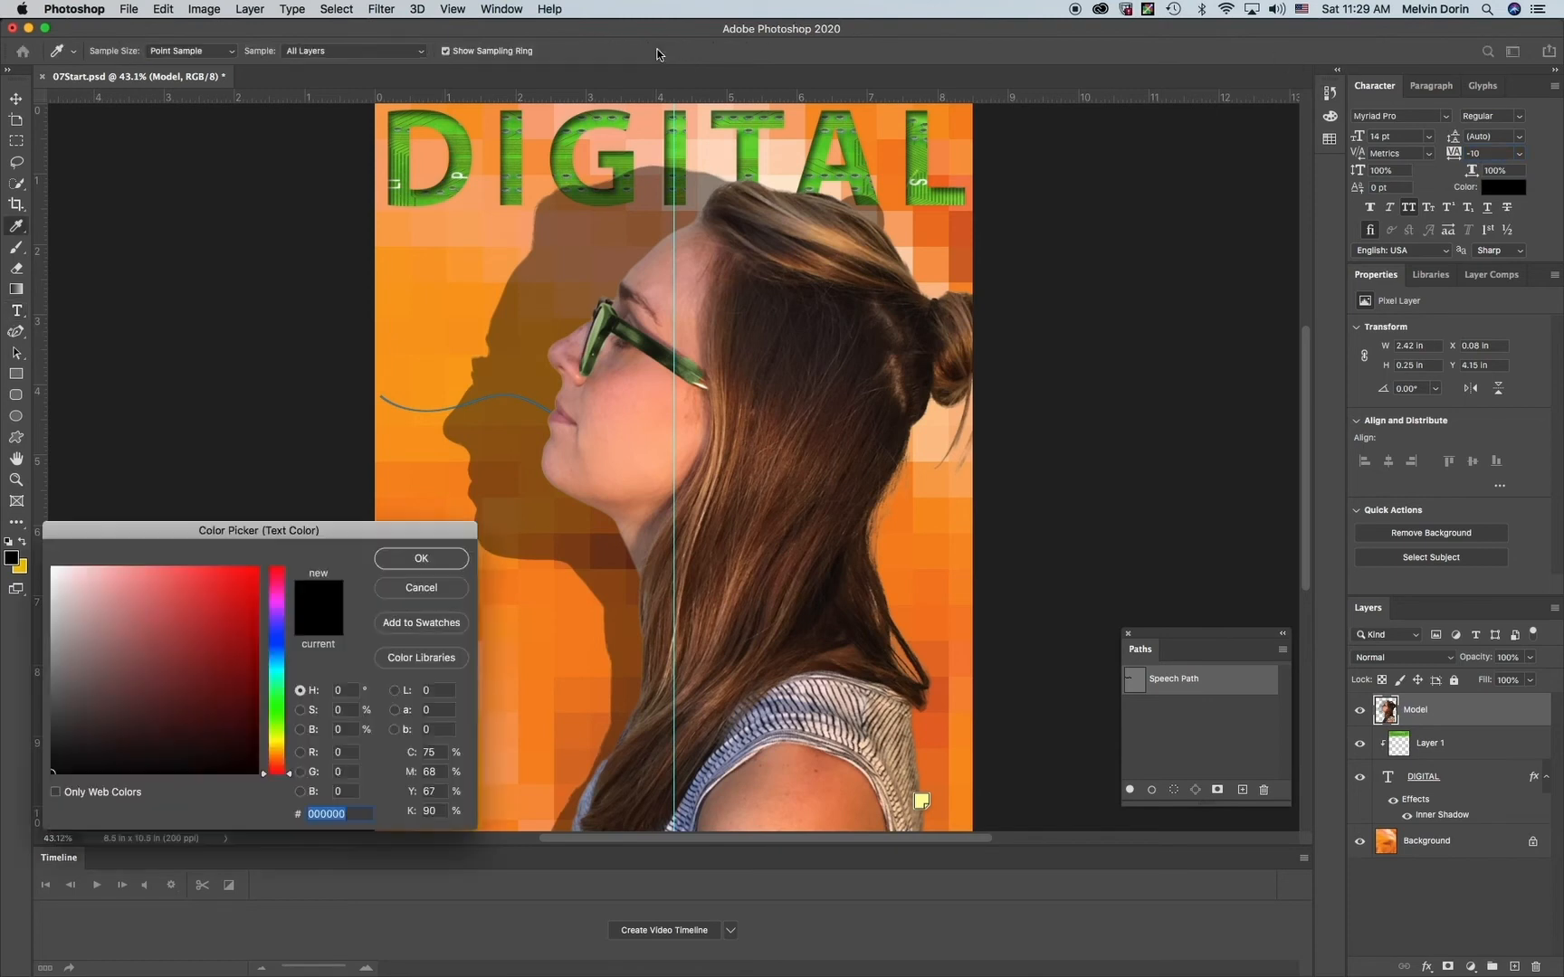
left_click(55, 573)
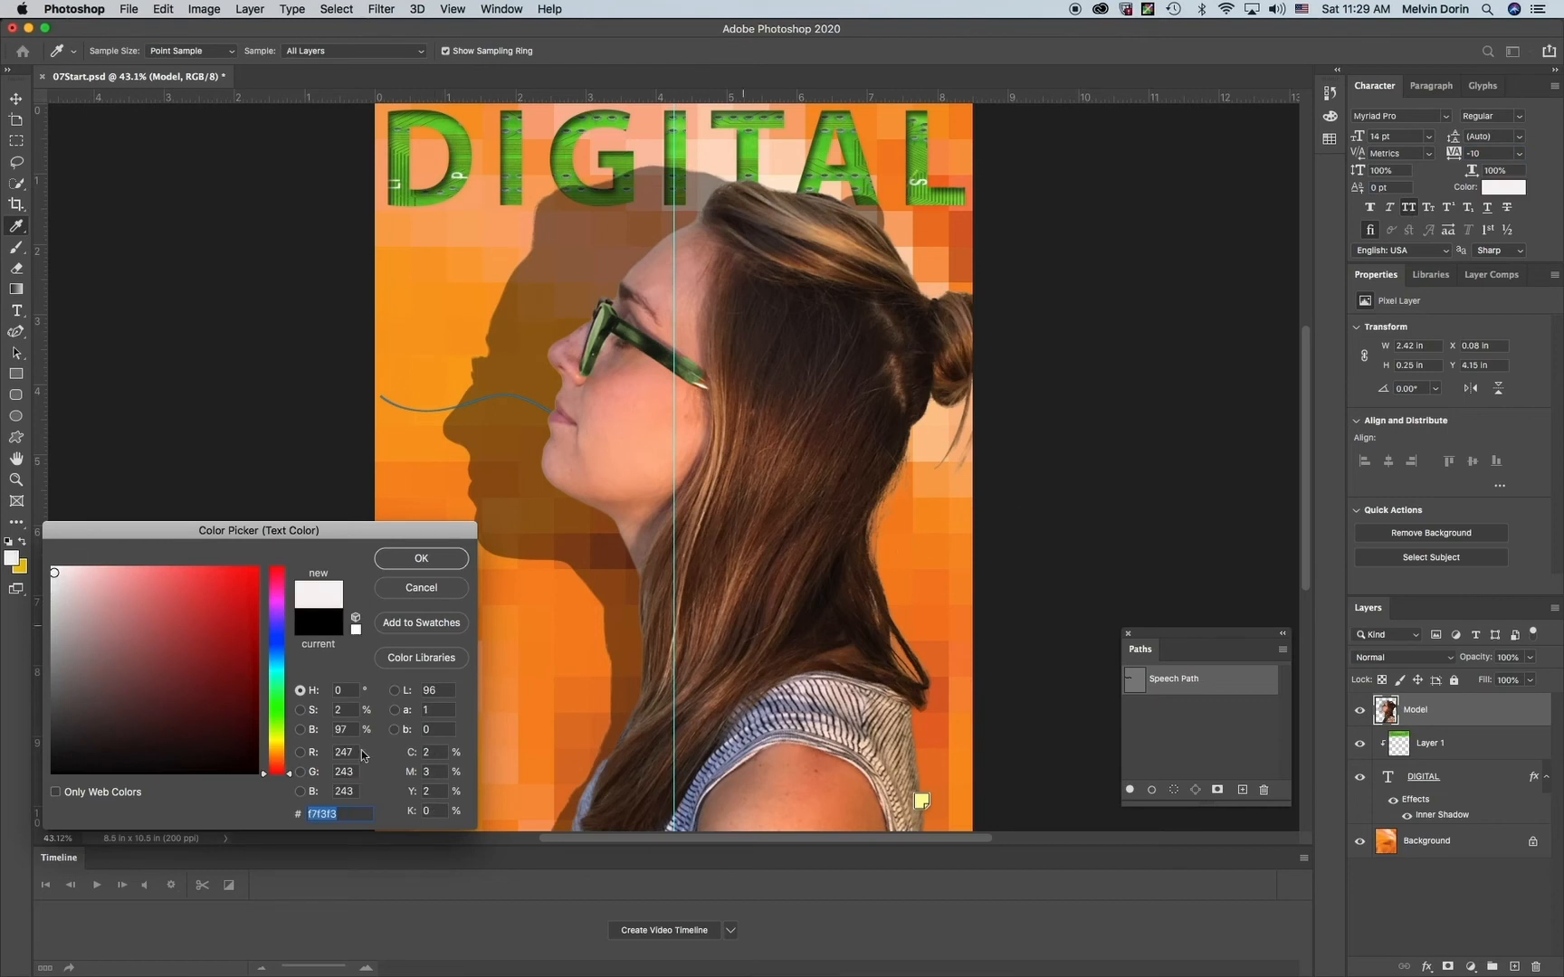
left_click(419, 559)
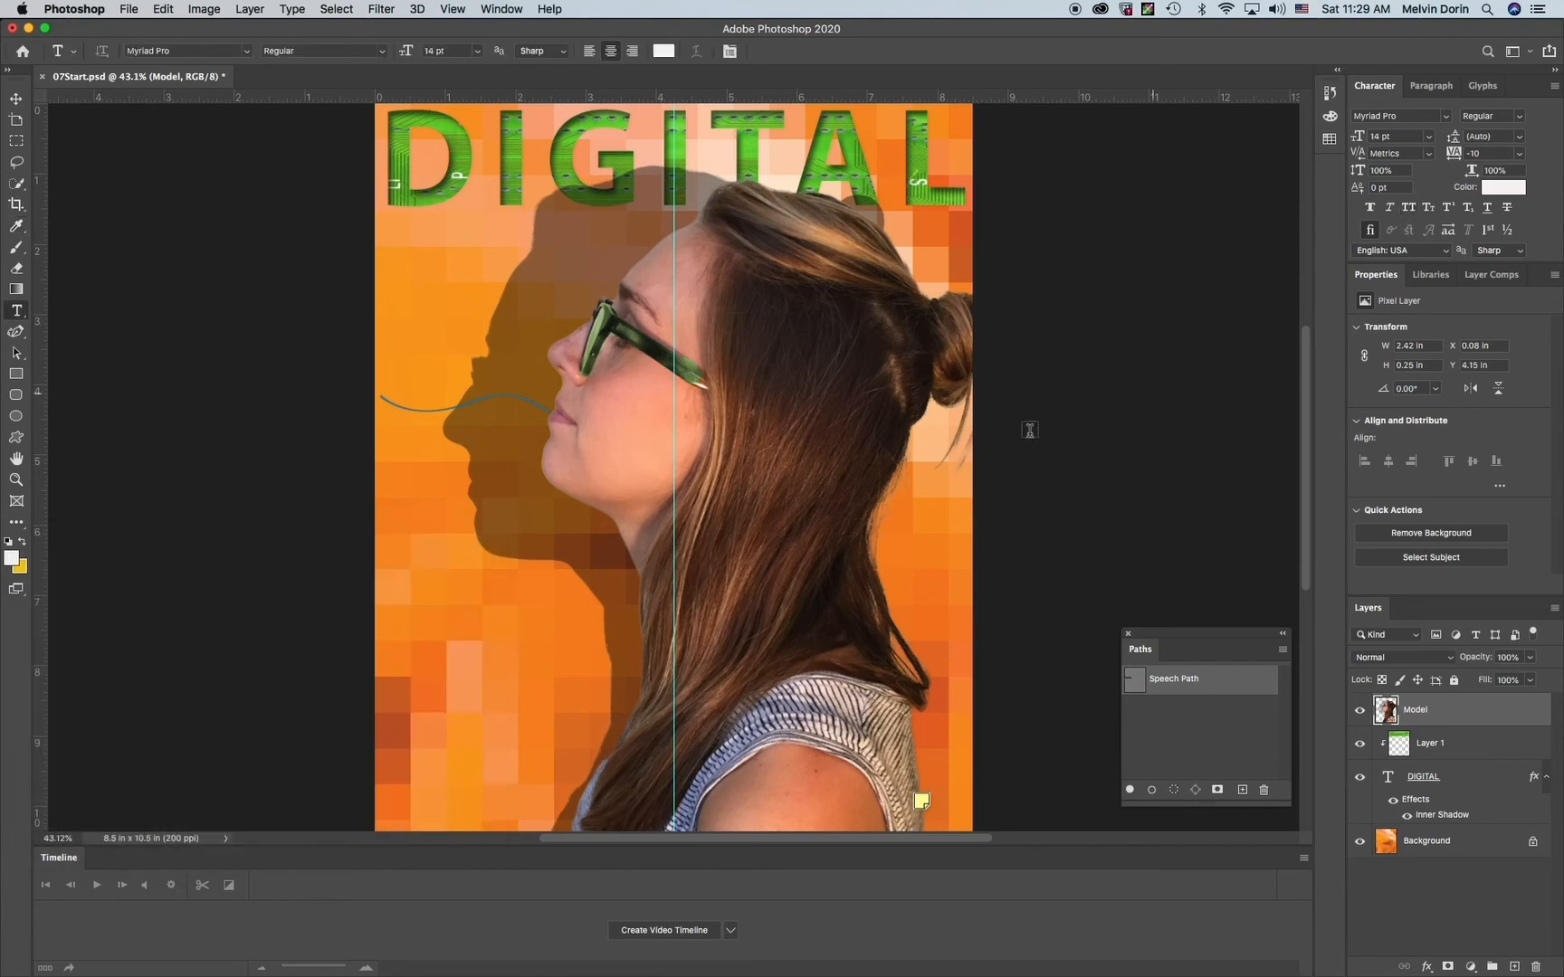
Step: Right-align the type and start path text on the Speech Path at its end beside the model's lips
scroll(530, 439, "up", 1)
scroll(529, 439, "up", 8)
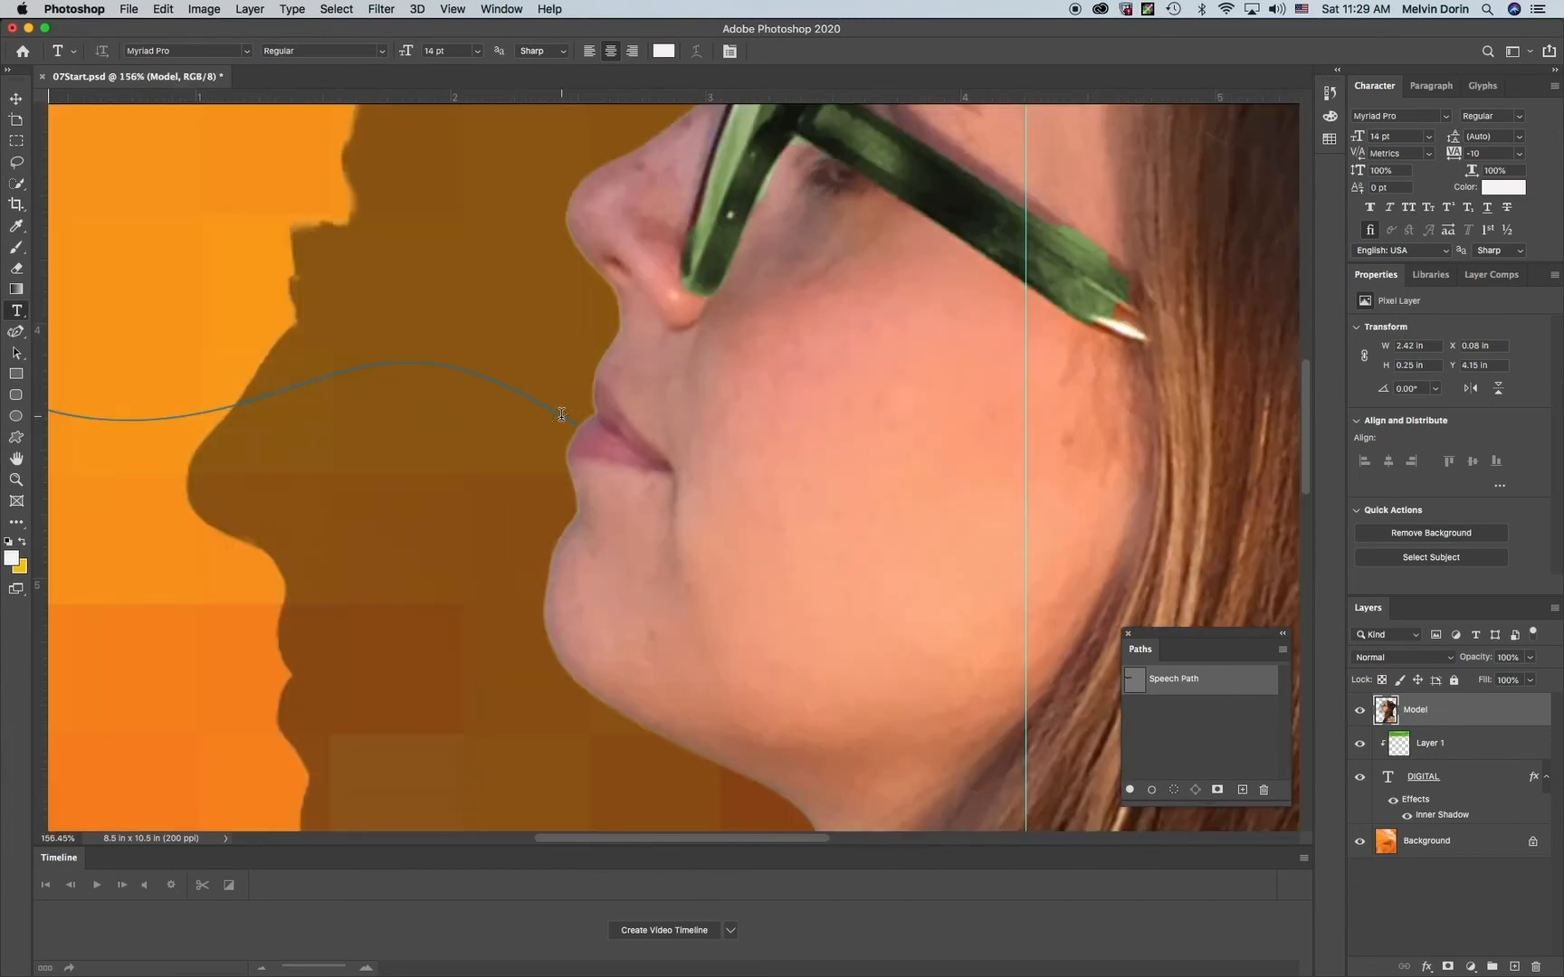
left_click(636, 56)
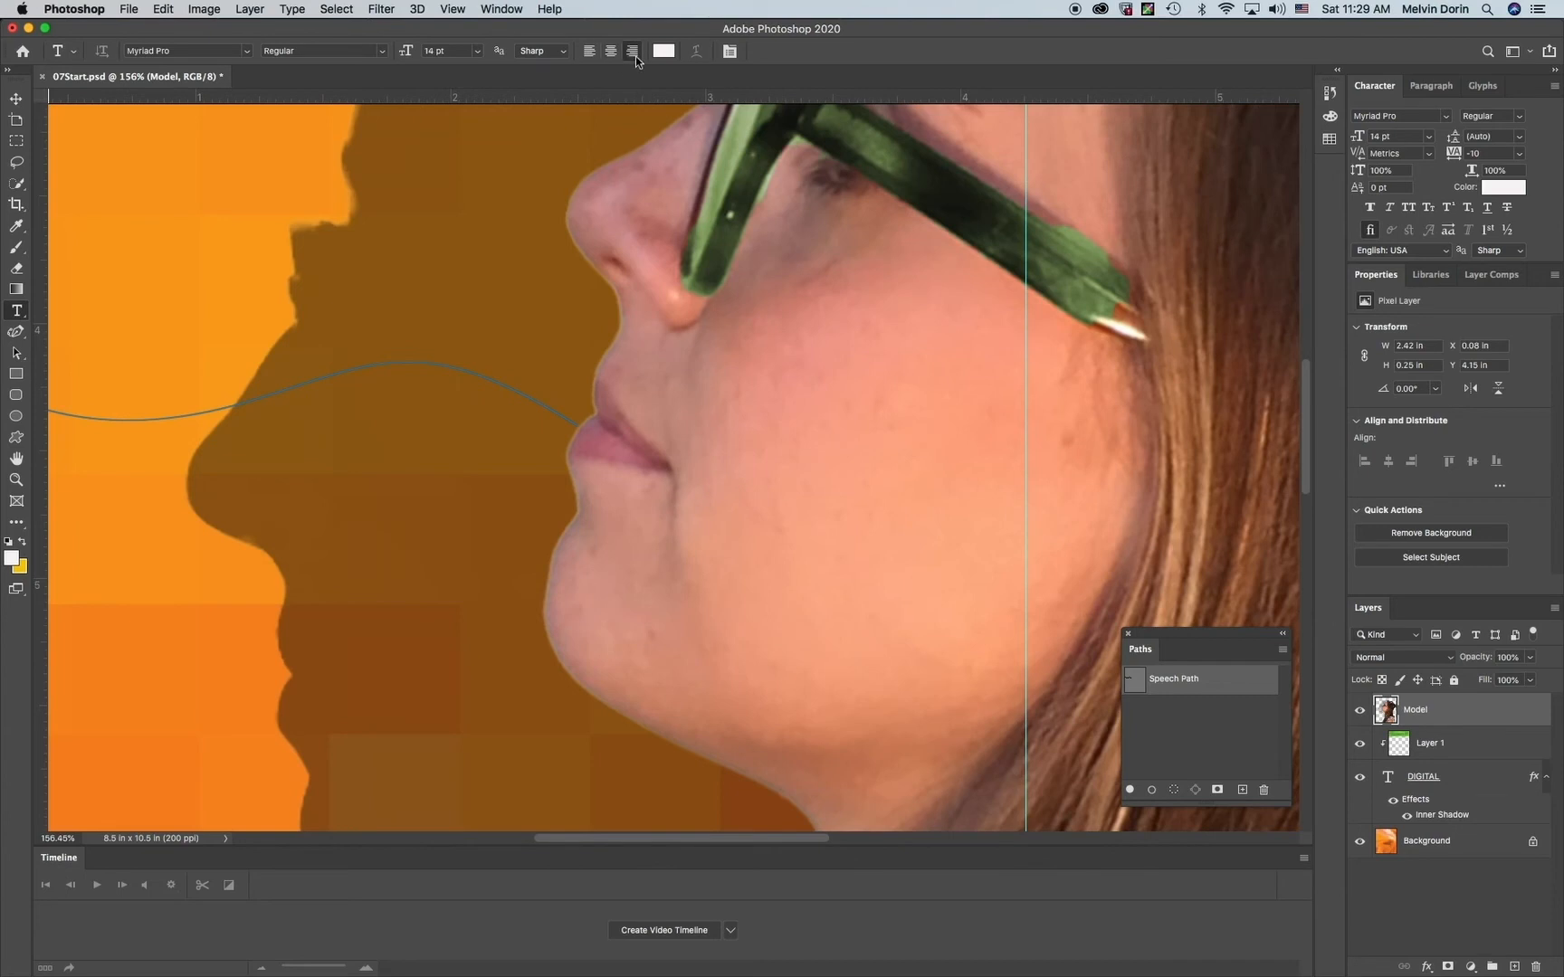
left_click(561, 416)
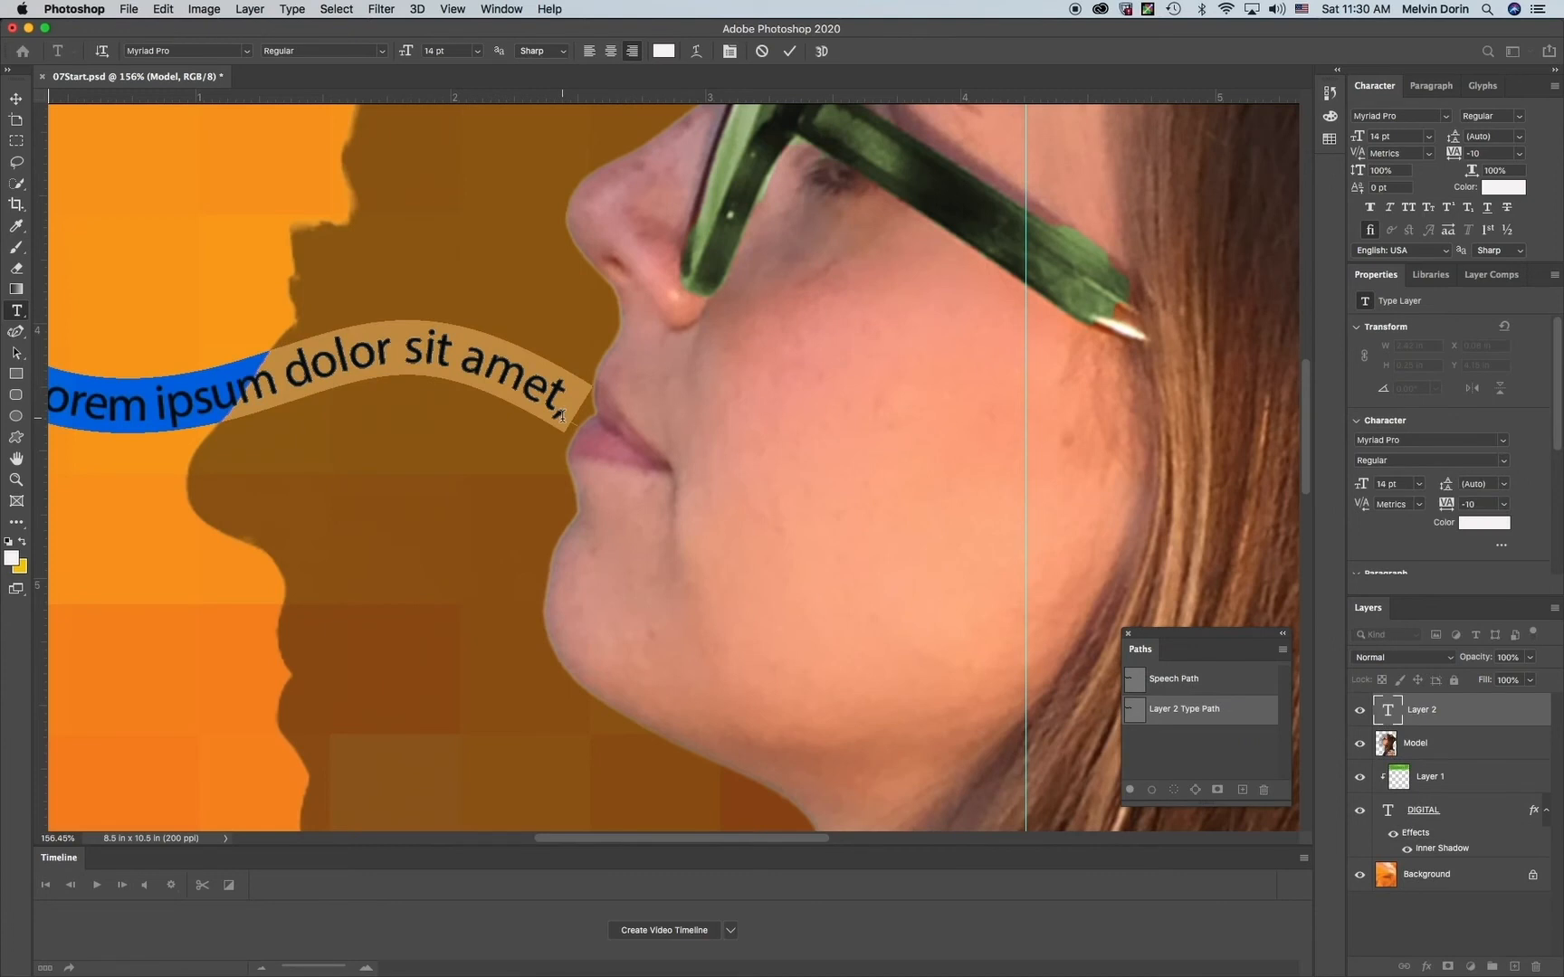
Step: Enter "what's new in games?" as the text along the path and commit it
scroll(561, 416, "down", 5)
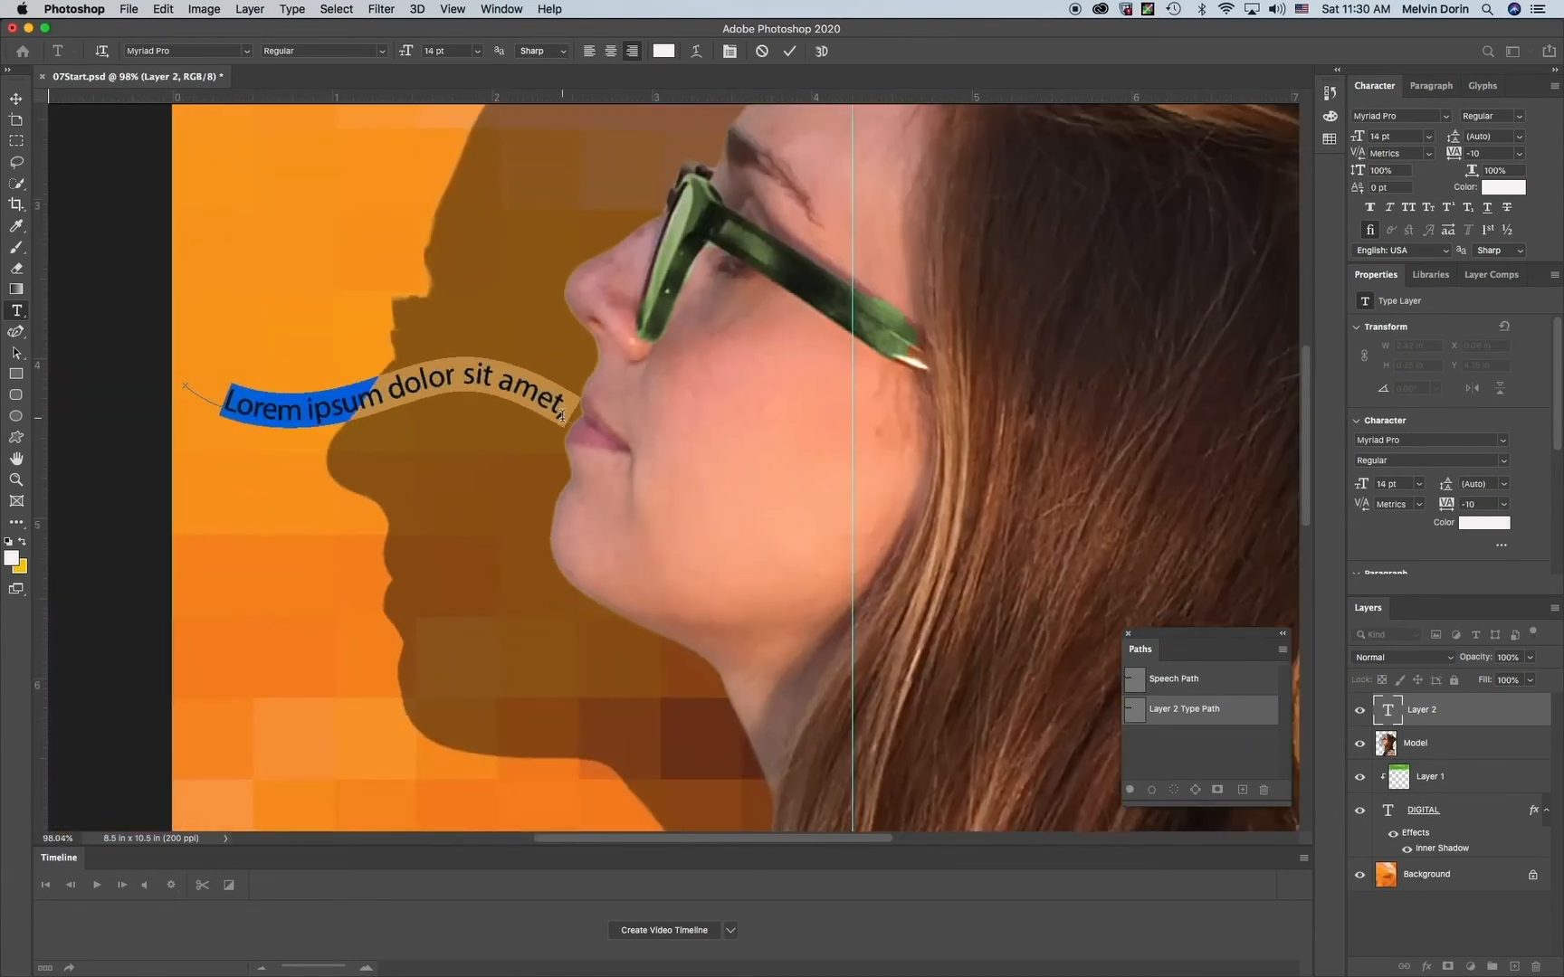
type("wh")
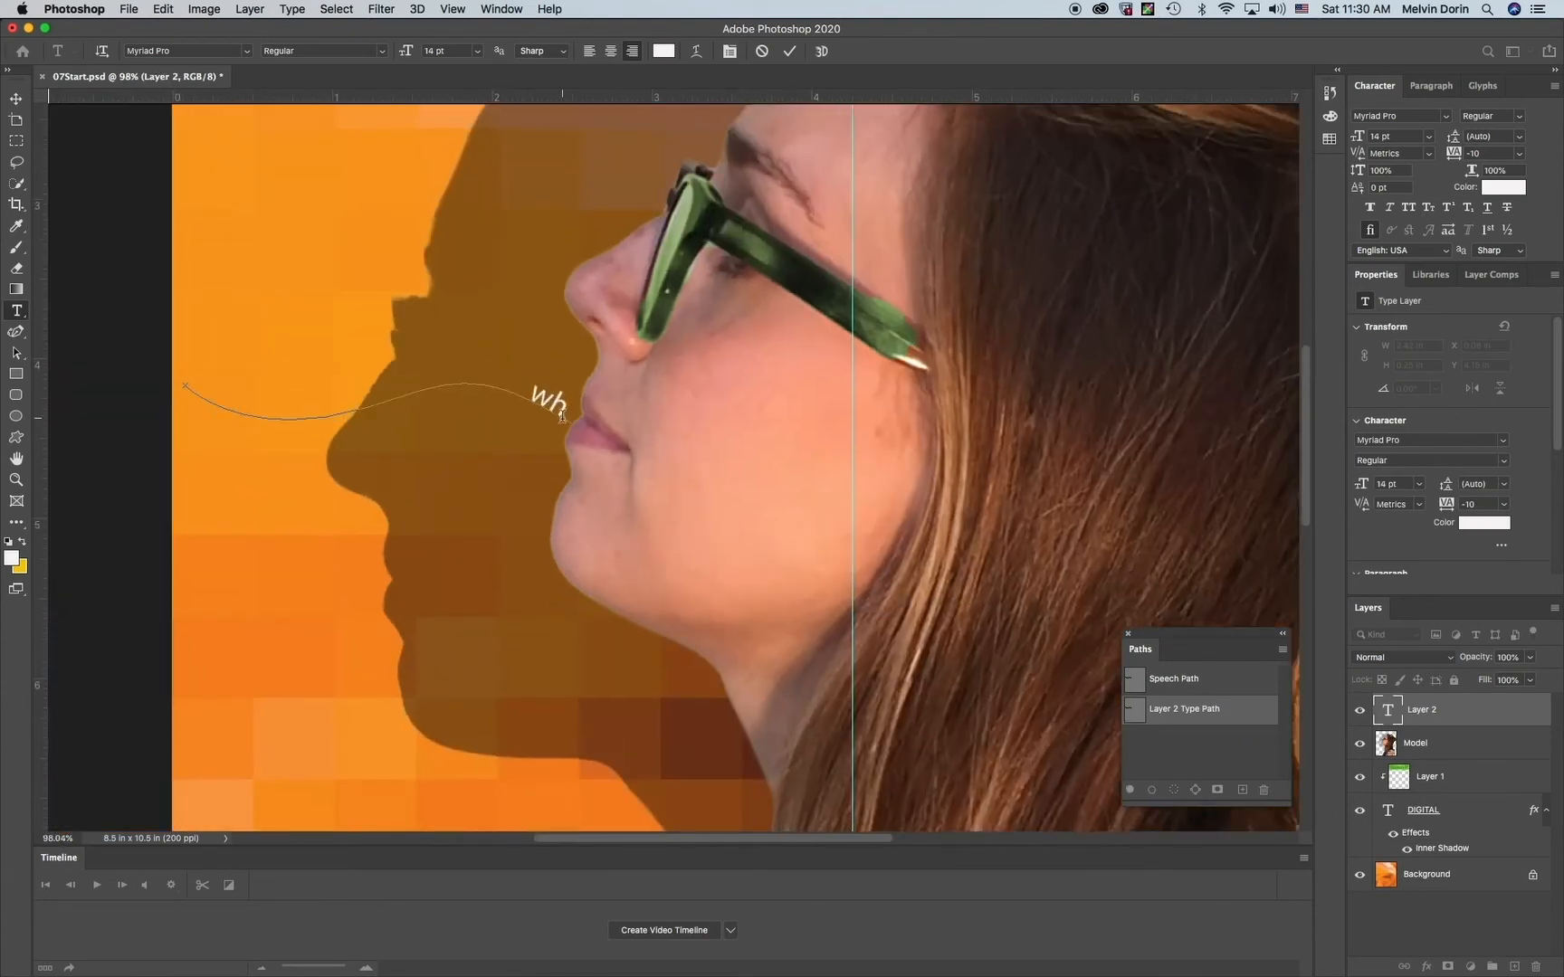
type("at's")
type(" new")
type(" in")
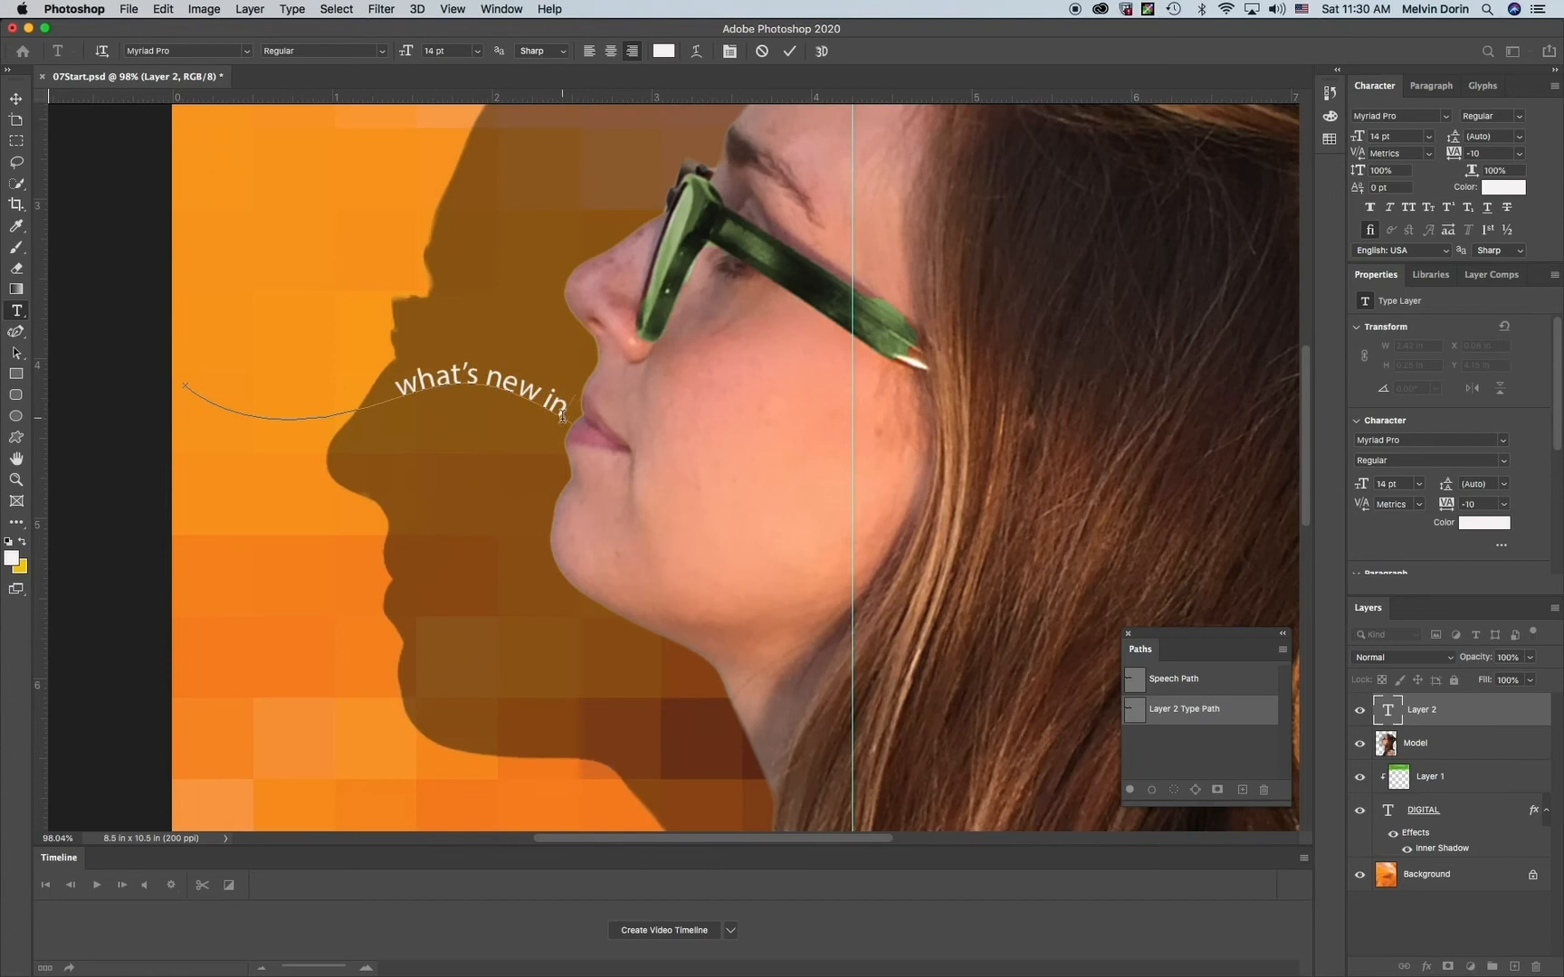
type(" games")
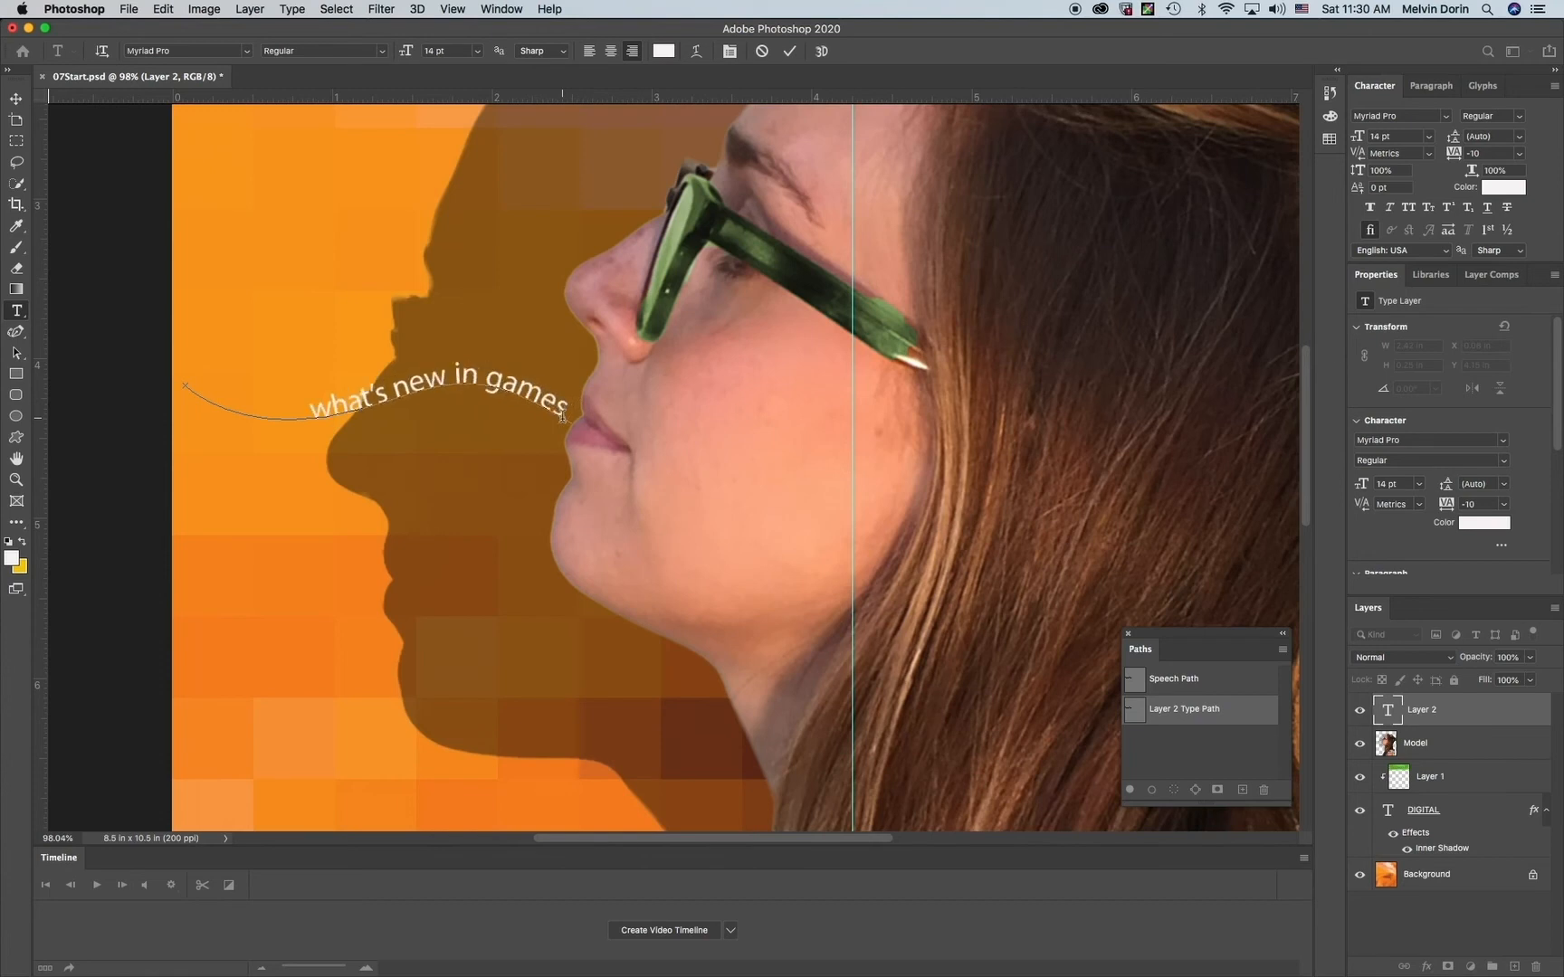
type("?")
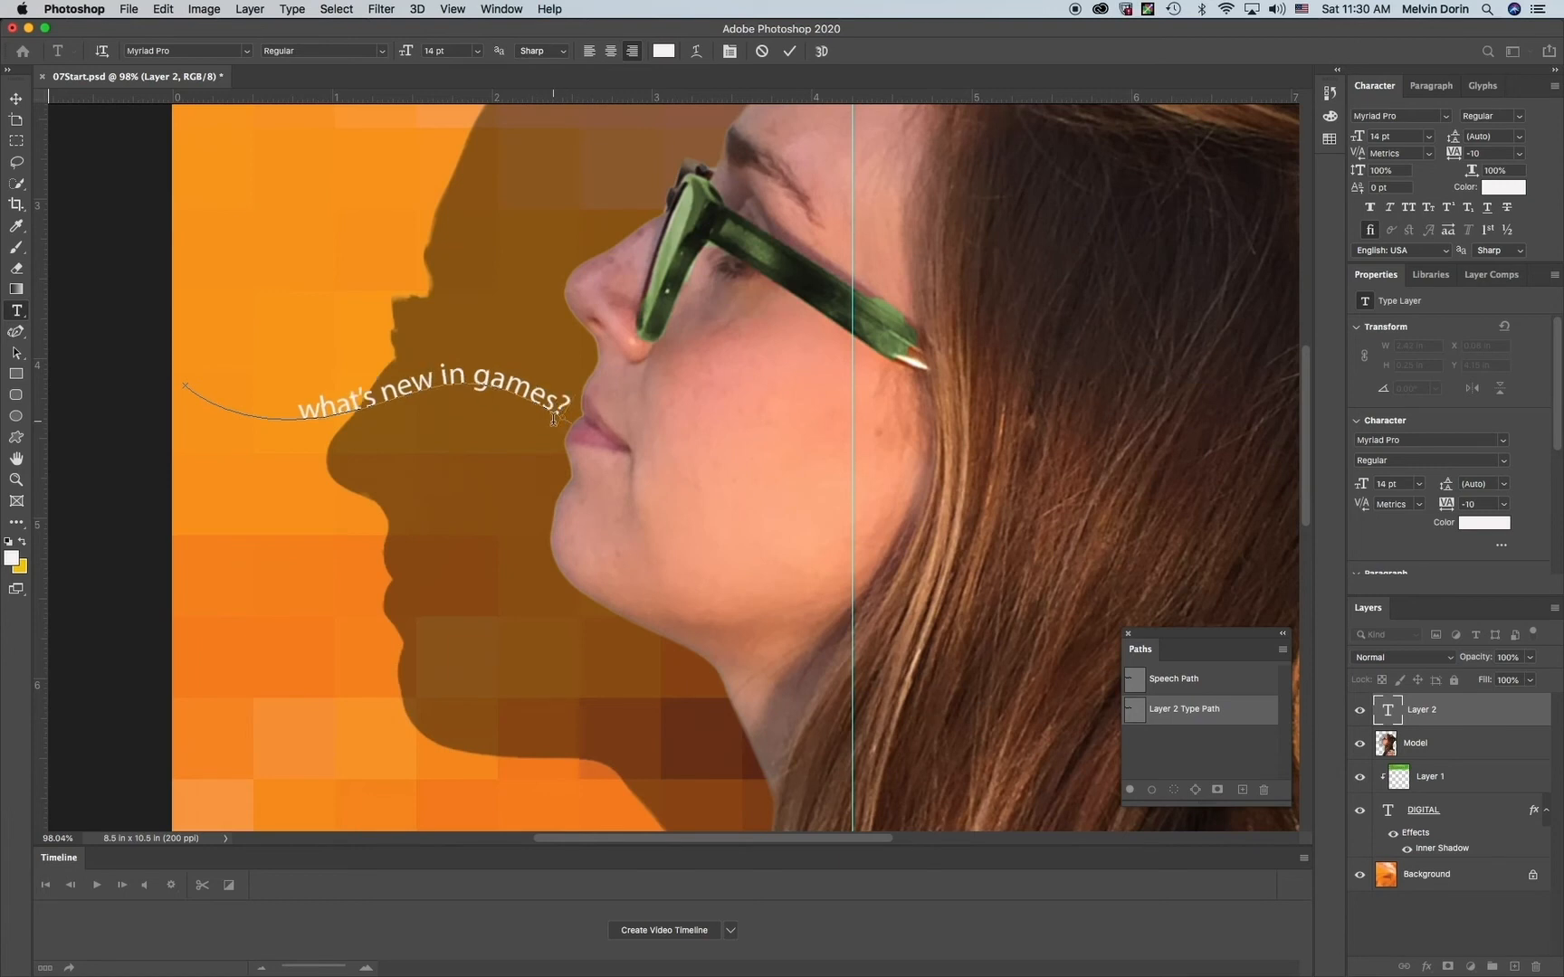
left_click(1468, 719)
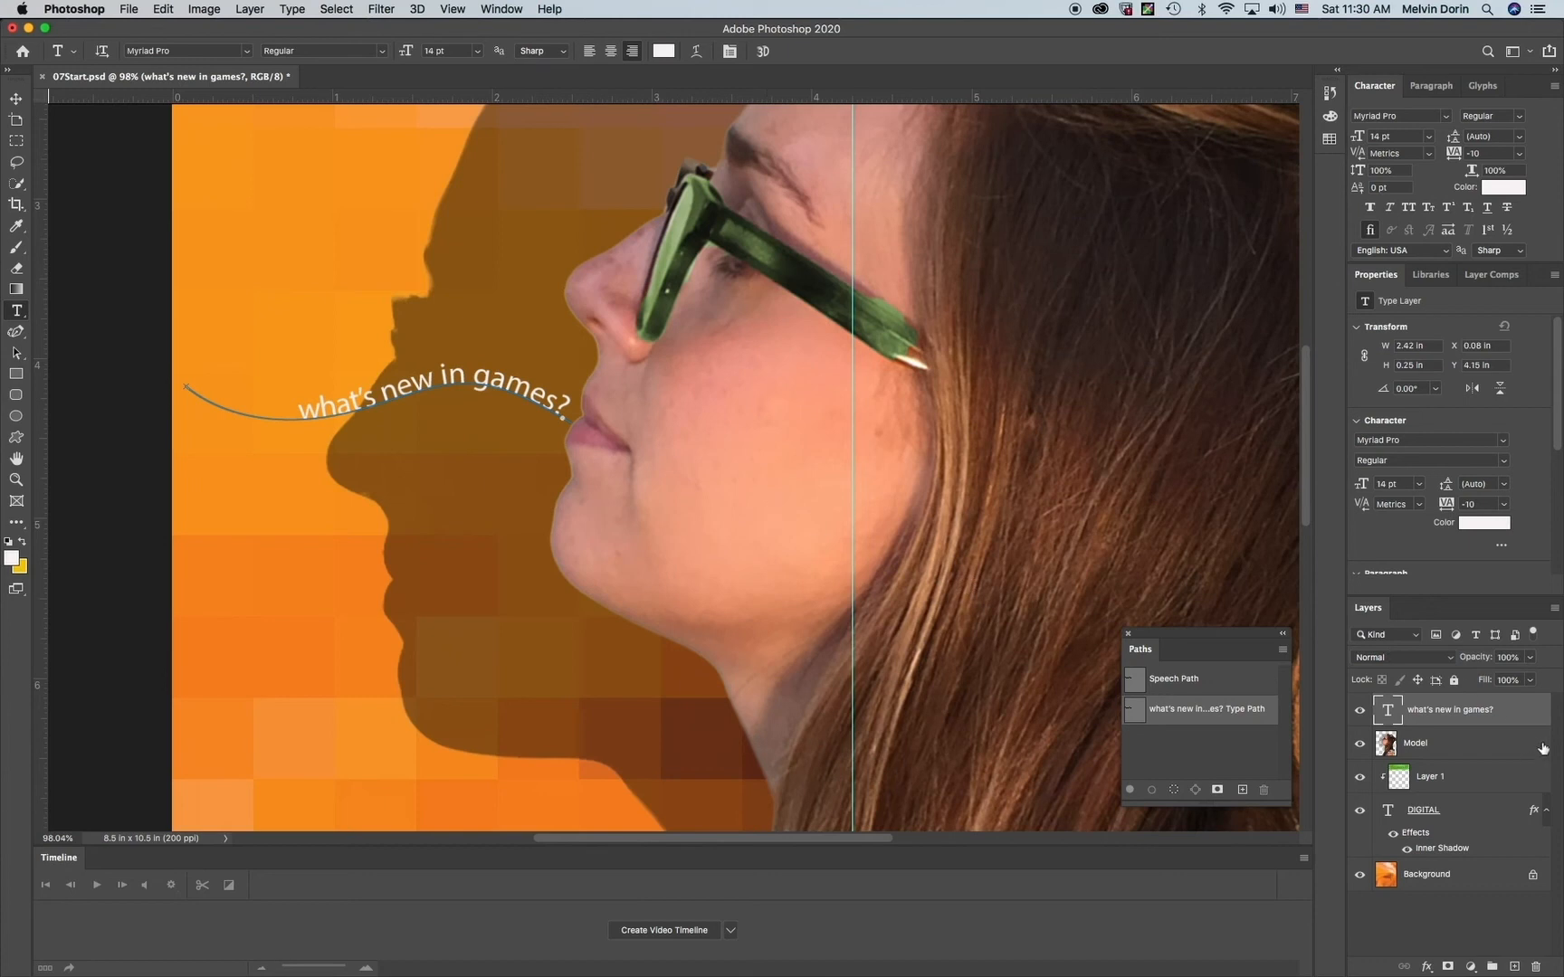
Step: Duplicate the "what's new in games?" layer within the same document, naming the copy "what's new in music"
right_click(1516, 712)
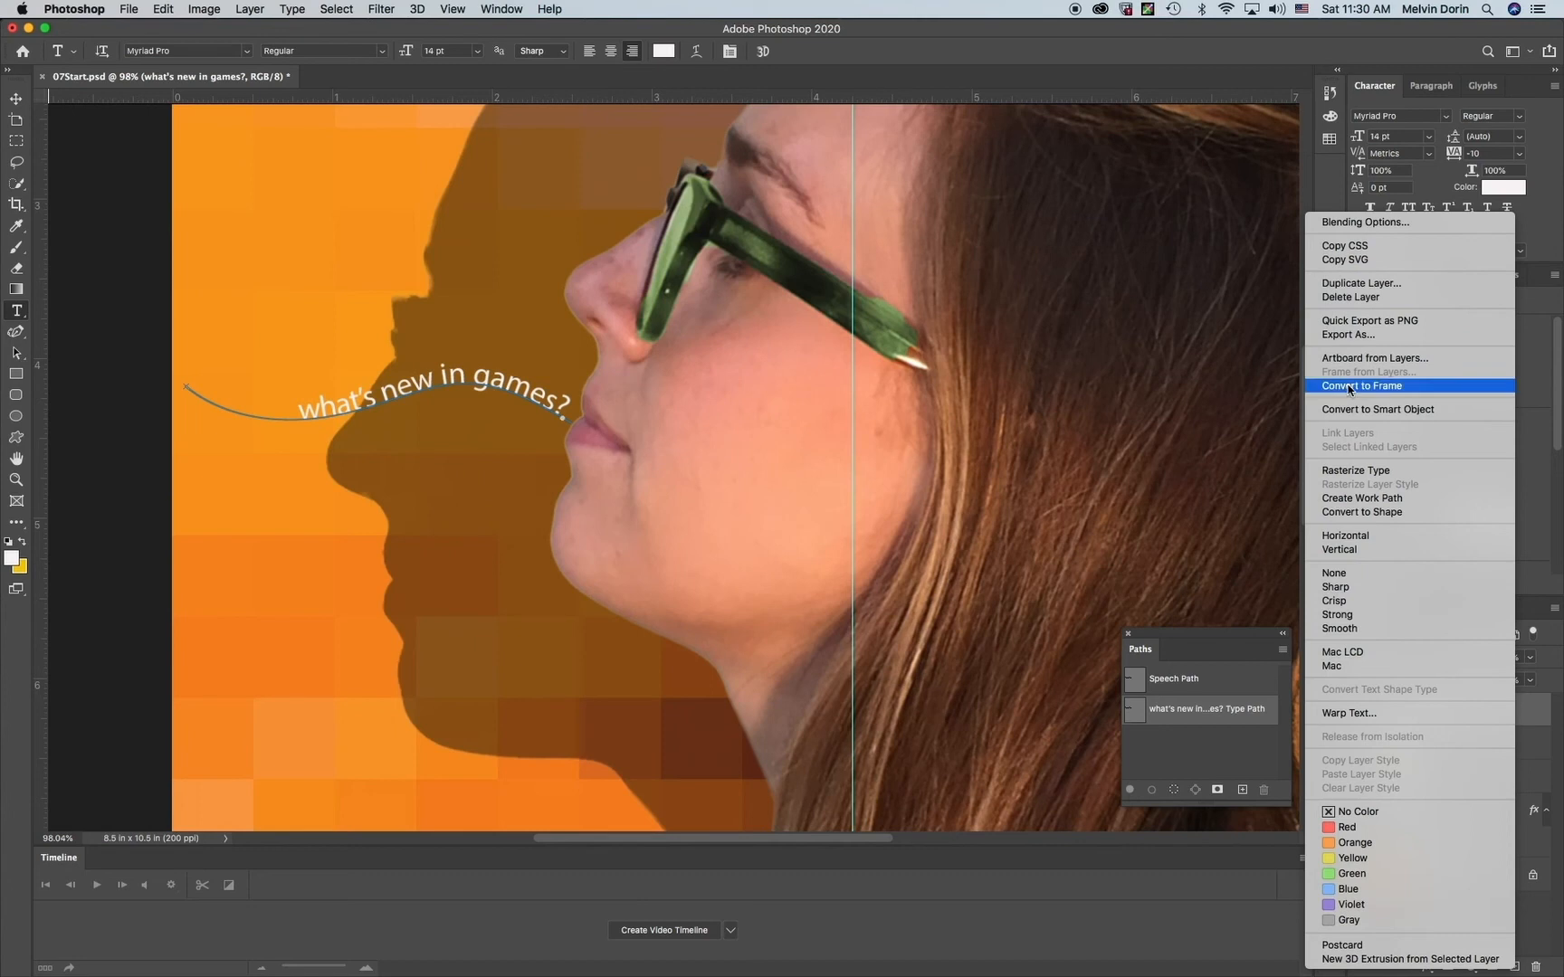
left_click(1357, 285)
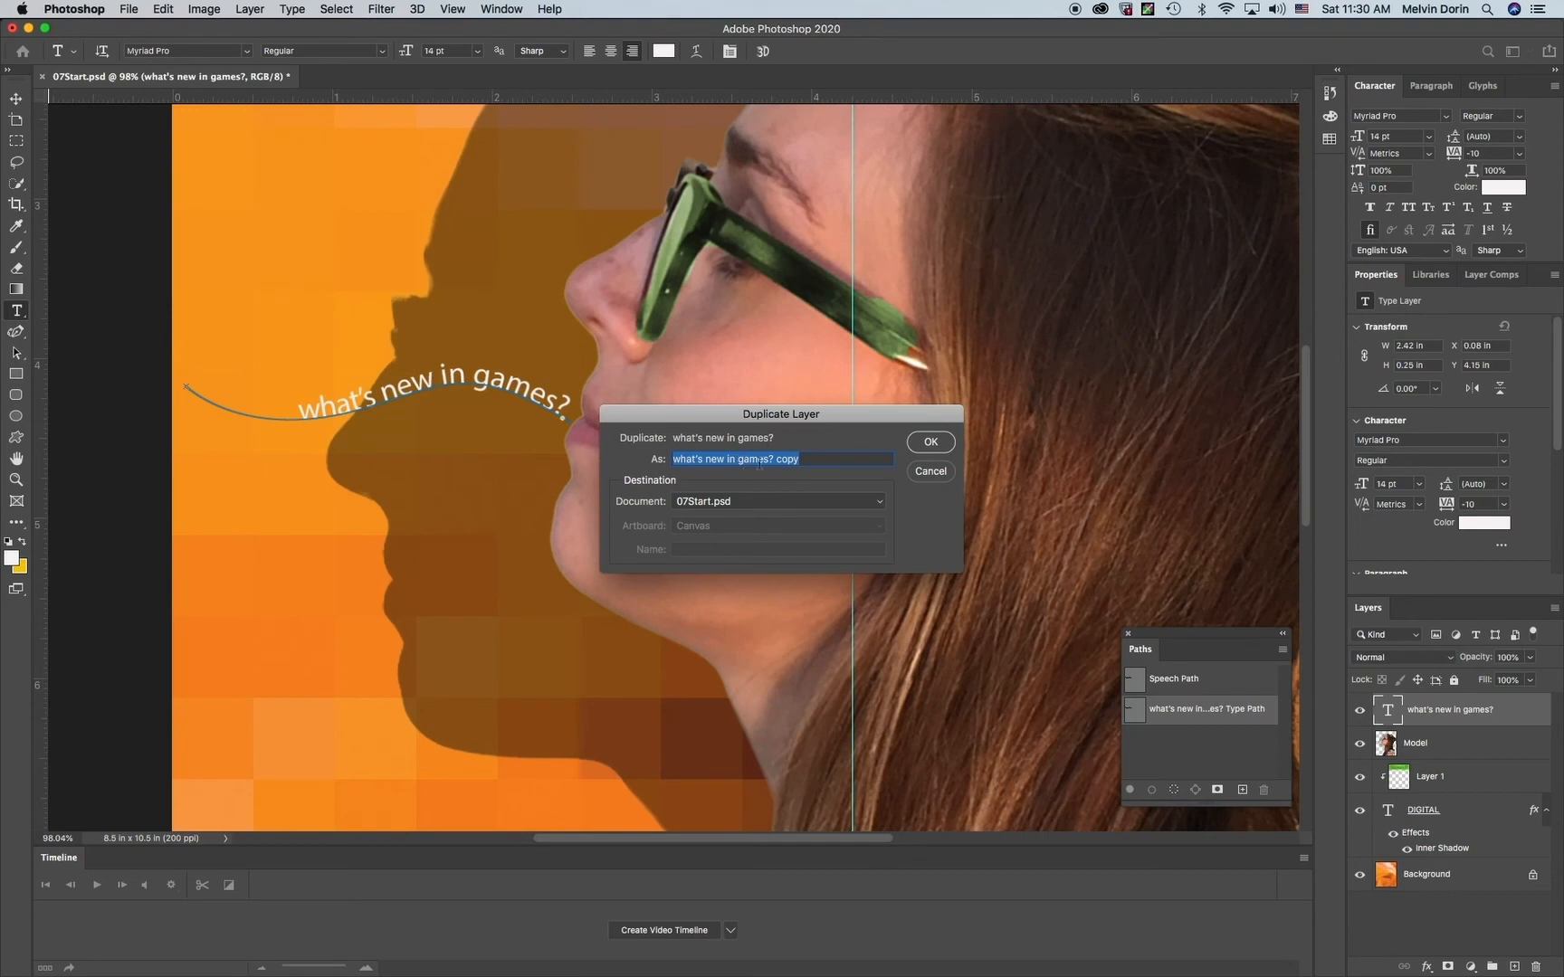
left_click(804, 462)
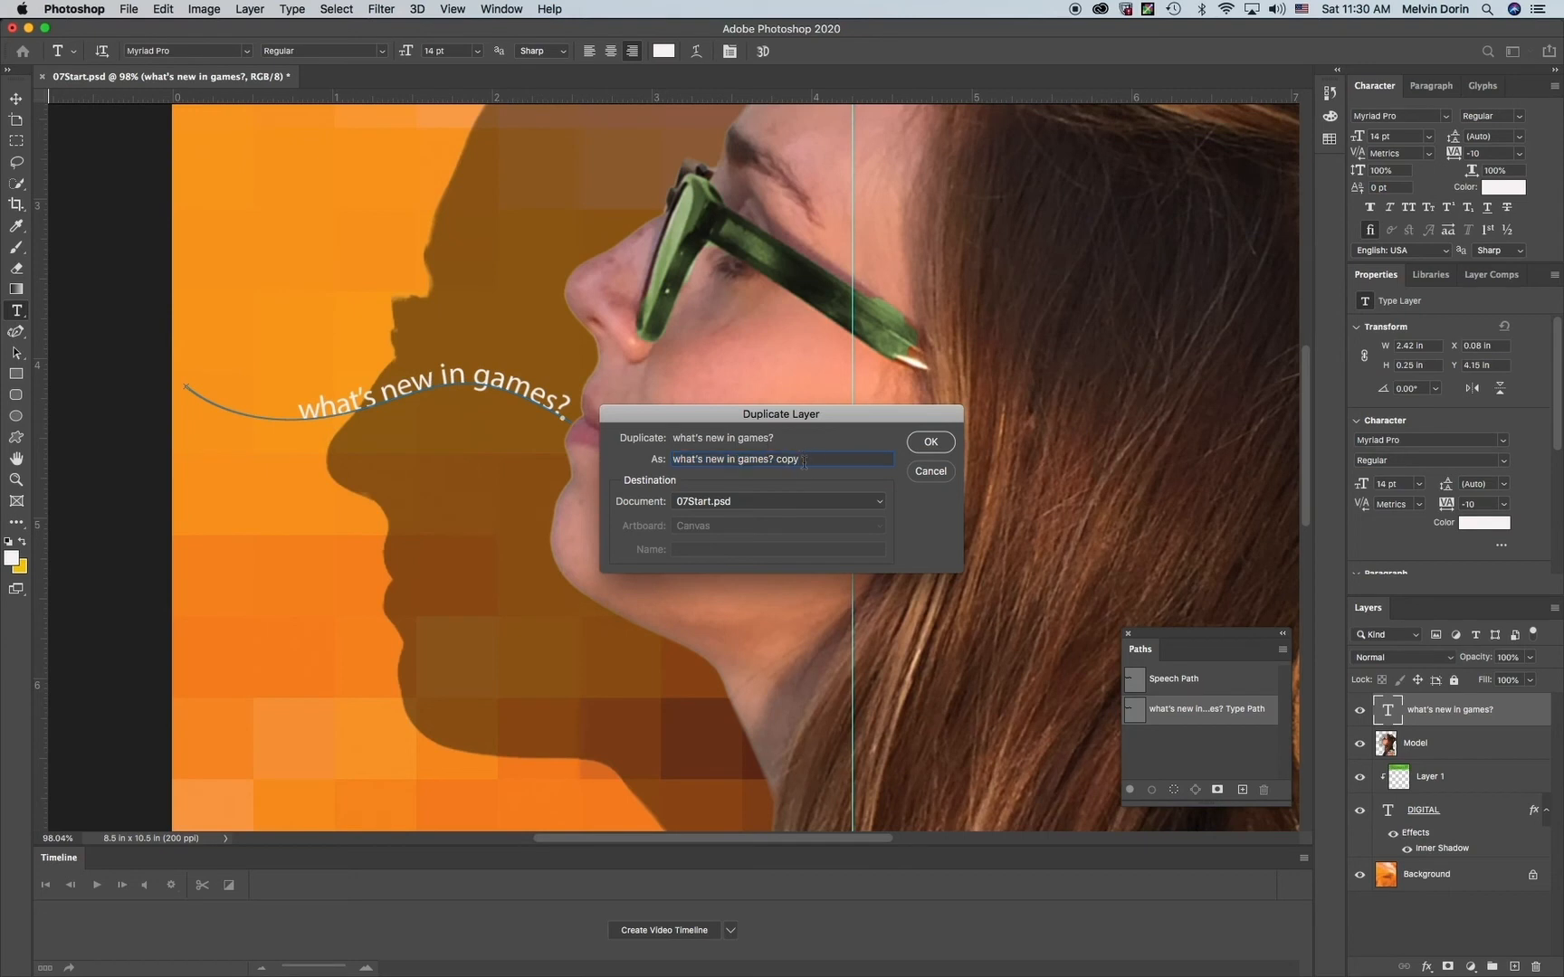
key("BackSpace")
key("BackSpace")
key("BackSpace")
key("BackSpace")
key("BackSpace")
key("BackSpace")
key("BackSpace")
key("BackSpace")
key("BackSpace")
key("BackSpace")
type("mu")
left_click(930, 443)
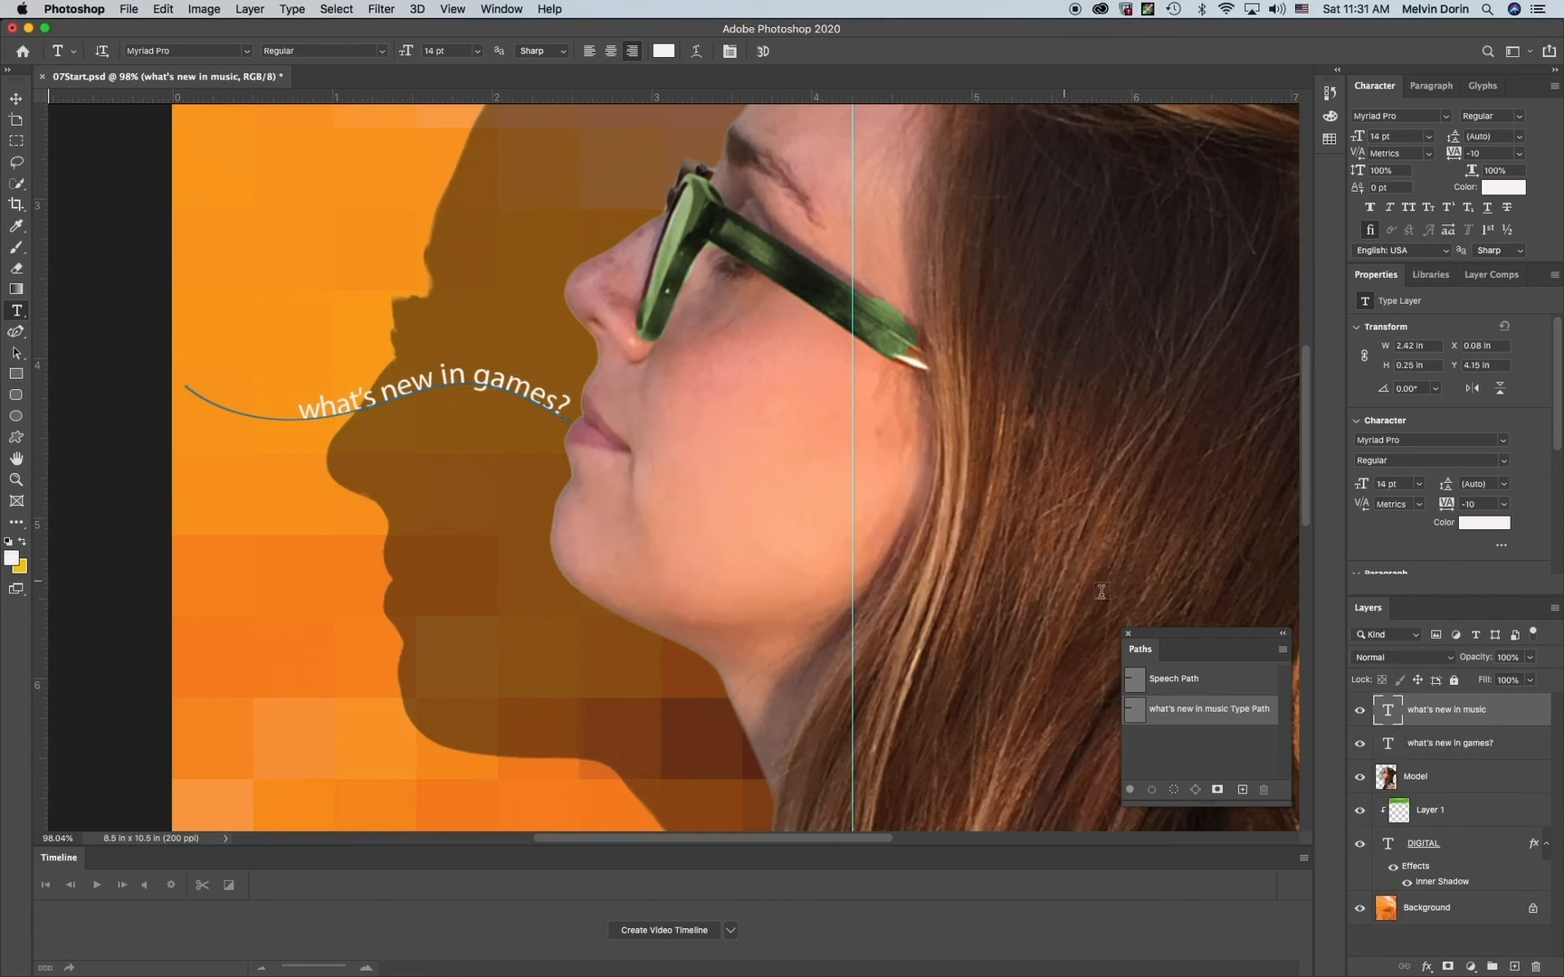
Step: Replace the word "games" with "music" in the duplicated path text
left_click(1511, 708)
left_click(477, 378)
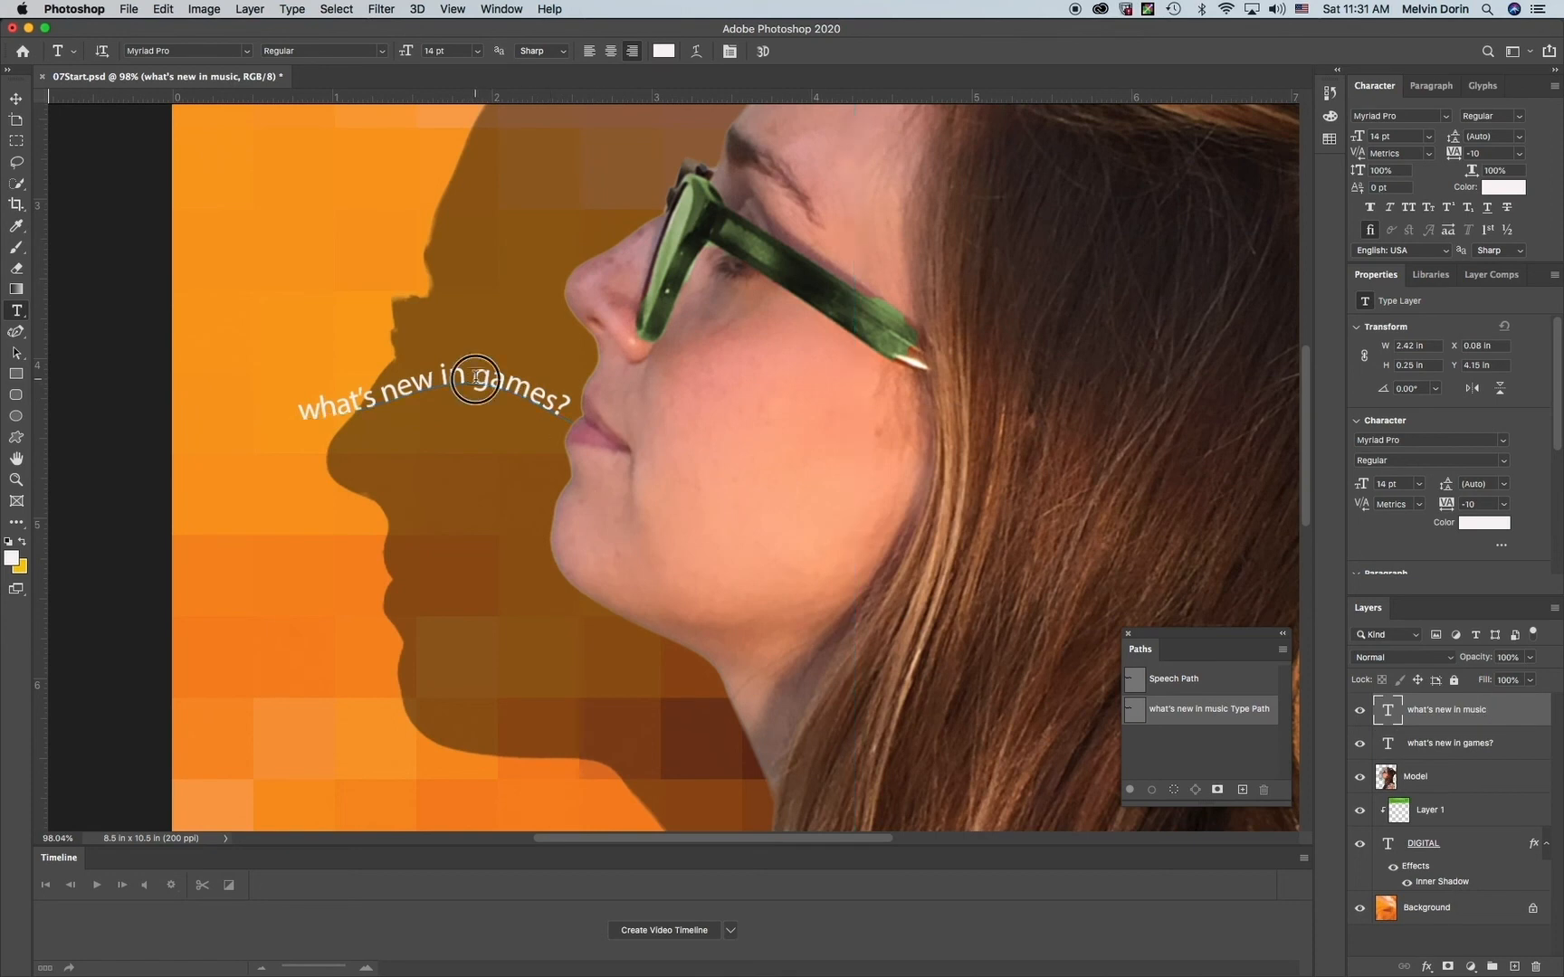
left_click_drag(477, 377, 555, 404)
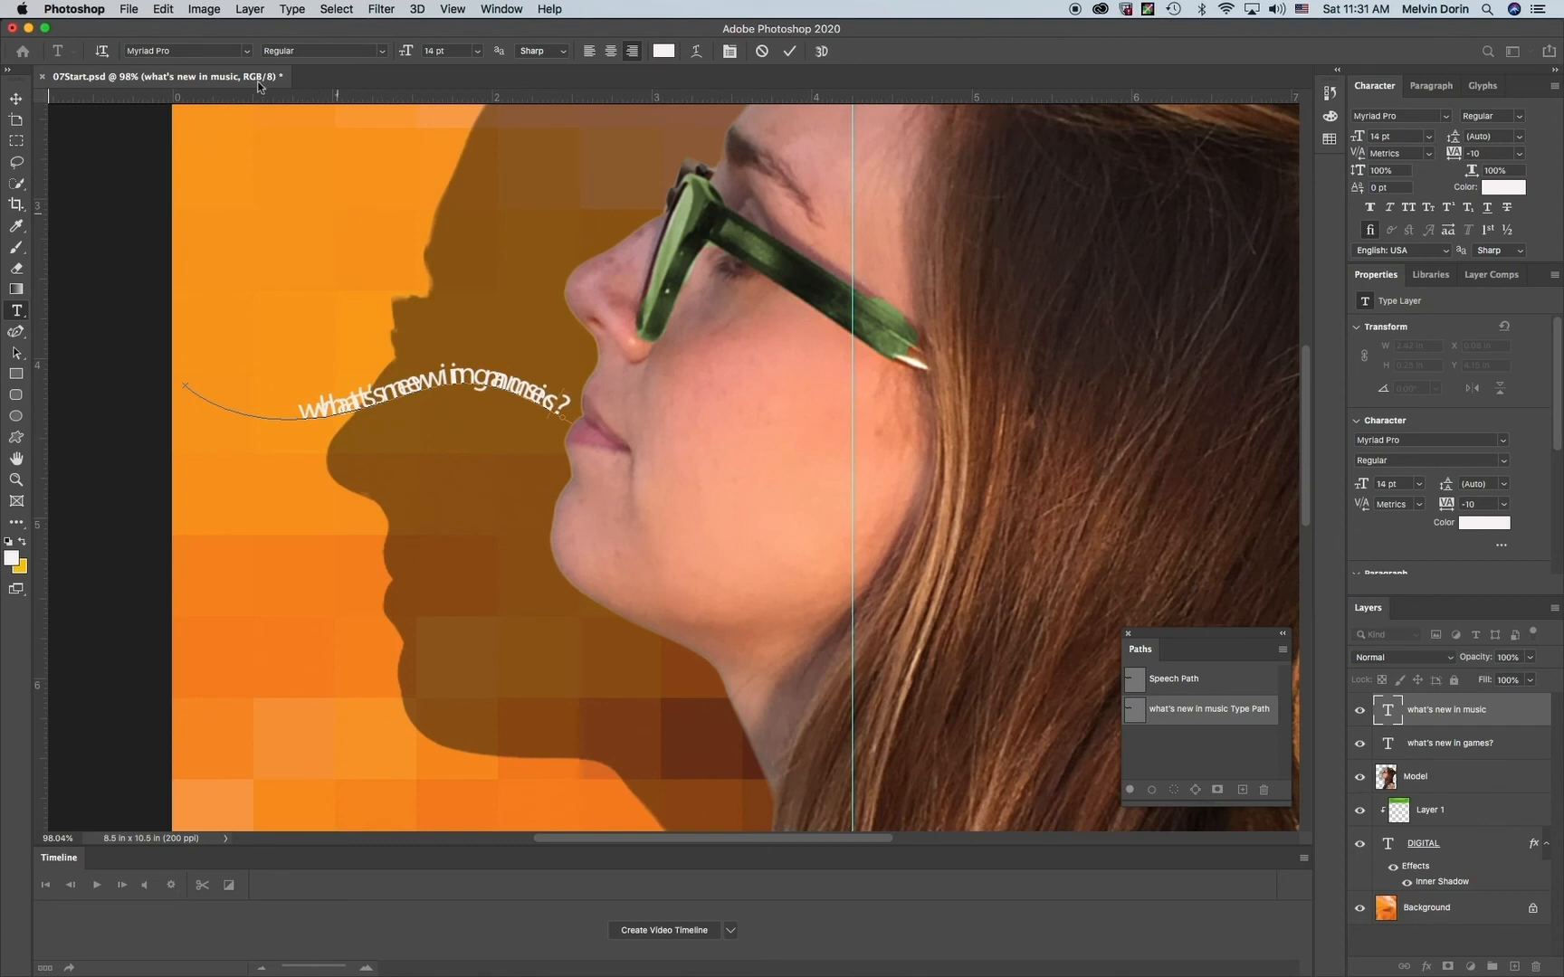
Step: Free-transform the music text's path, moving it above the games text and rotating it about 10.2° so it still starts near the lips
left_click(165, 9)
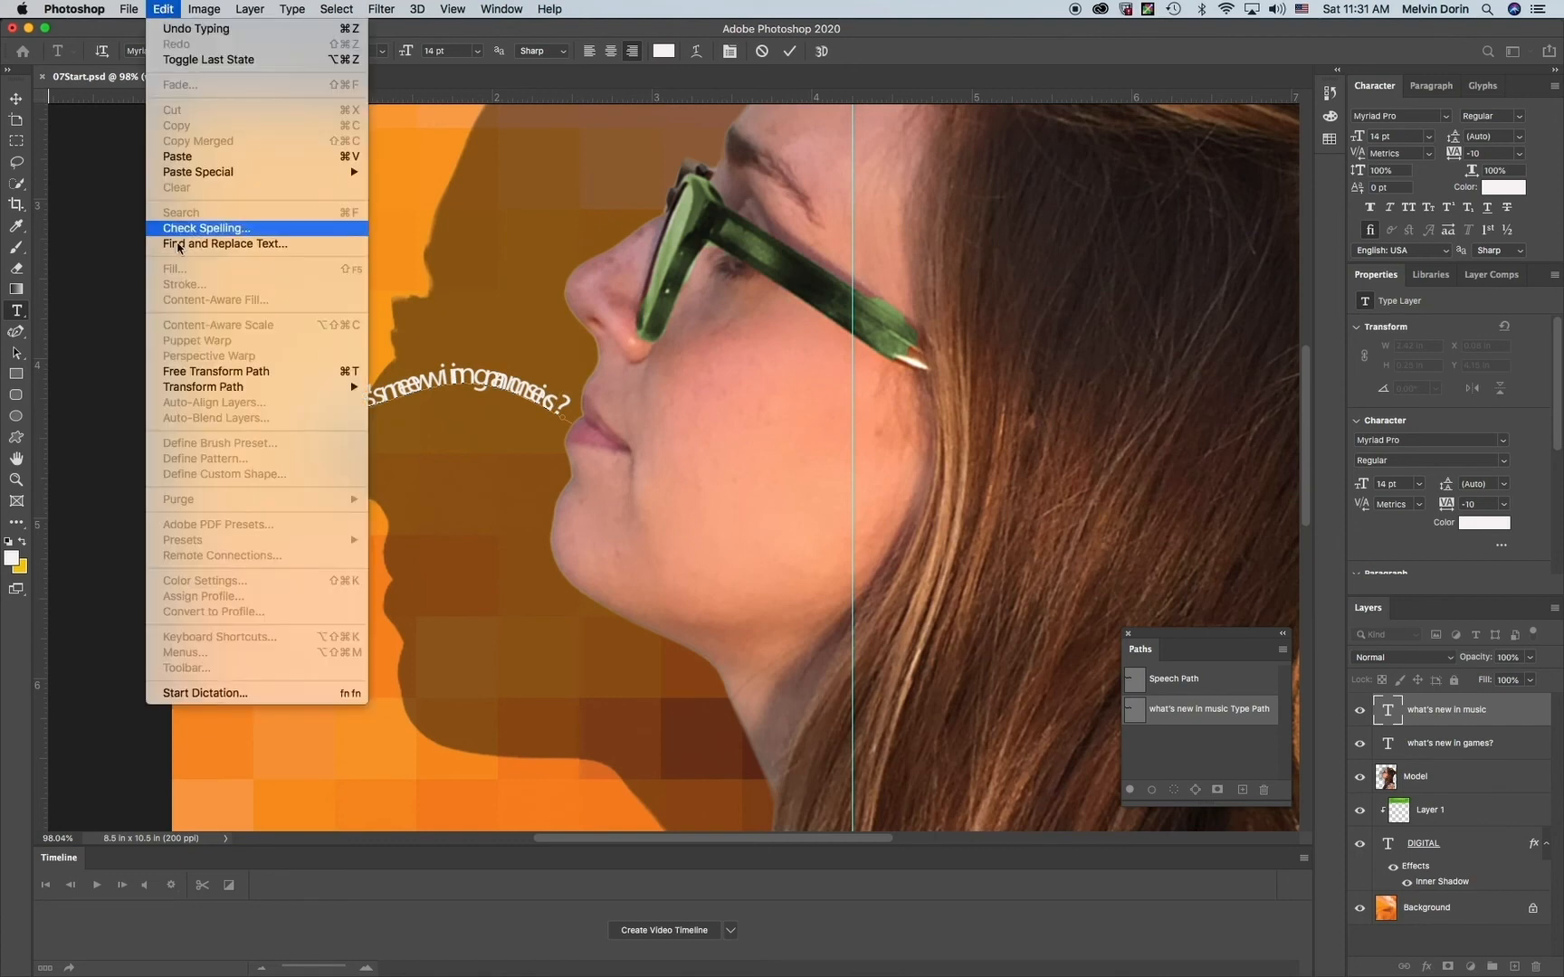
left_click(201, 372)
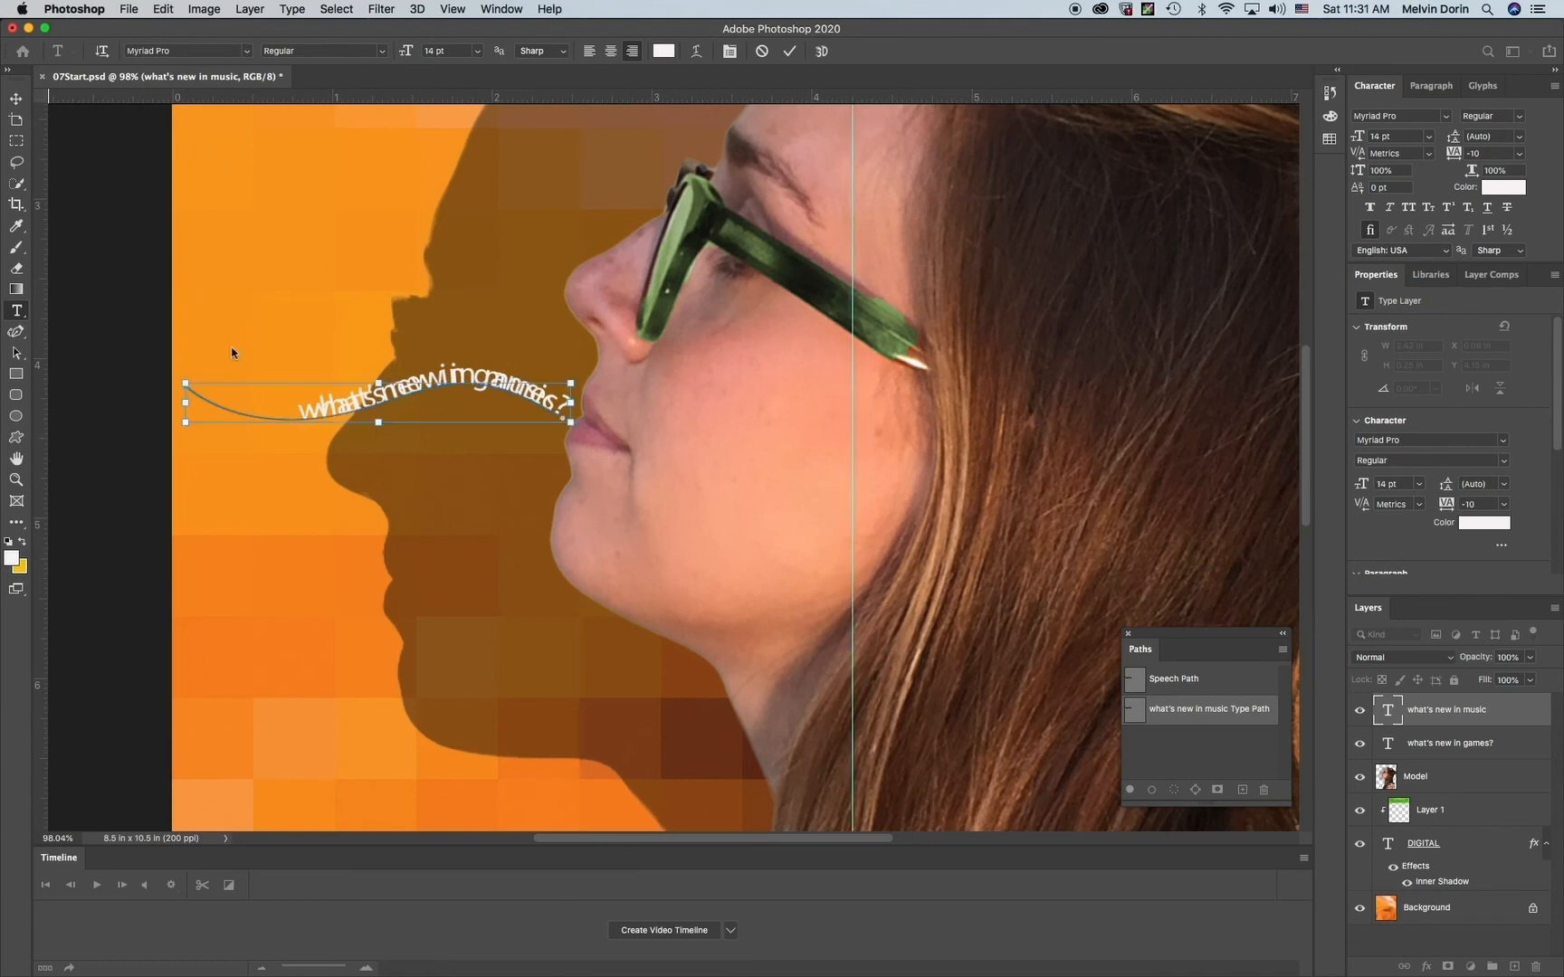
left_click_drag(242, 399, 248, 331)
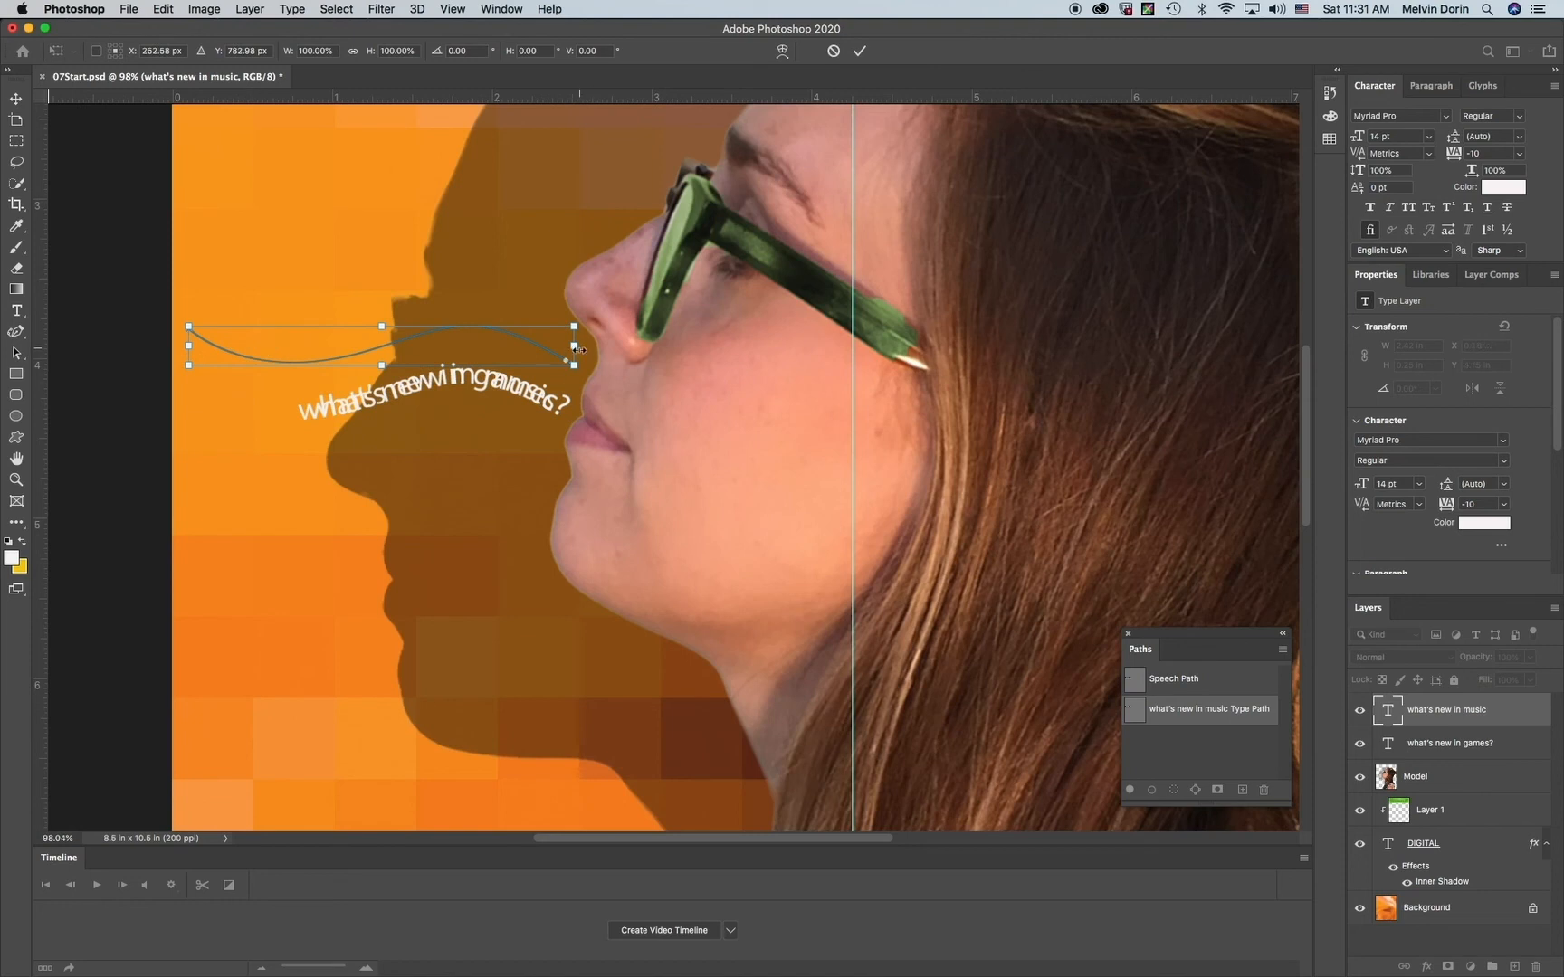
left_click_drag(563, 355, 562, 365)
left_click_drag(168, 330, 193, 291)
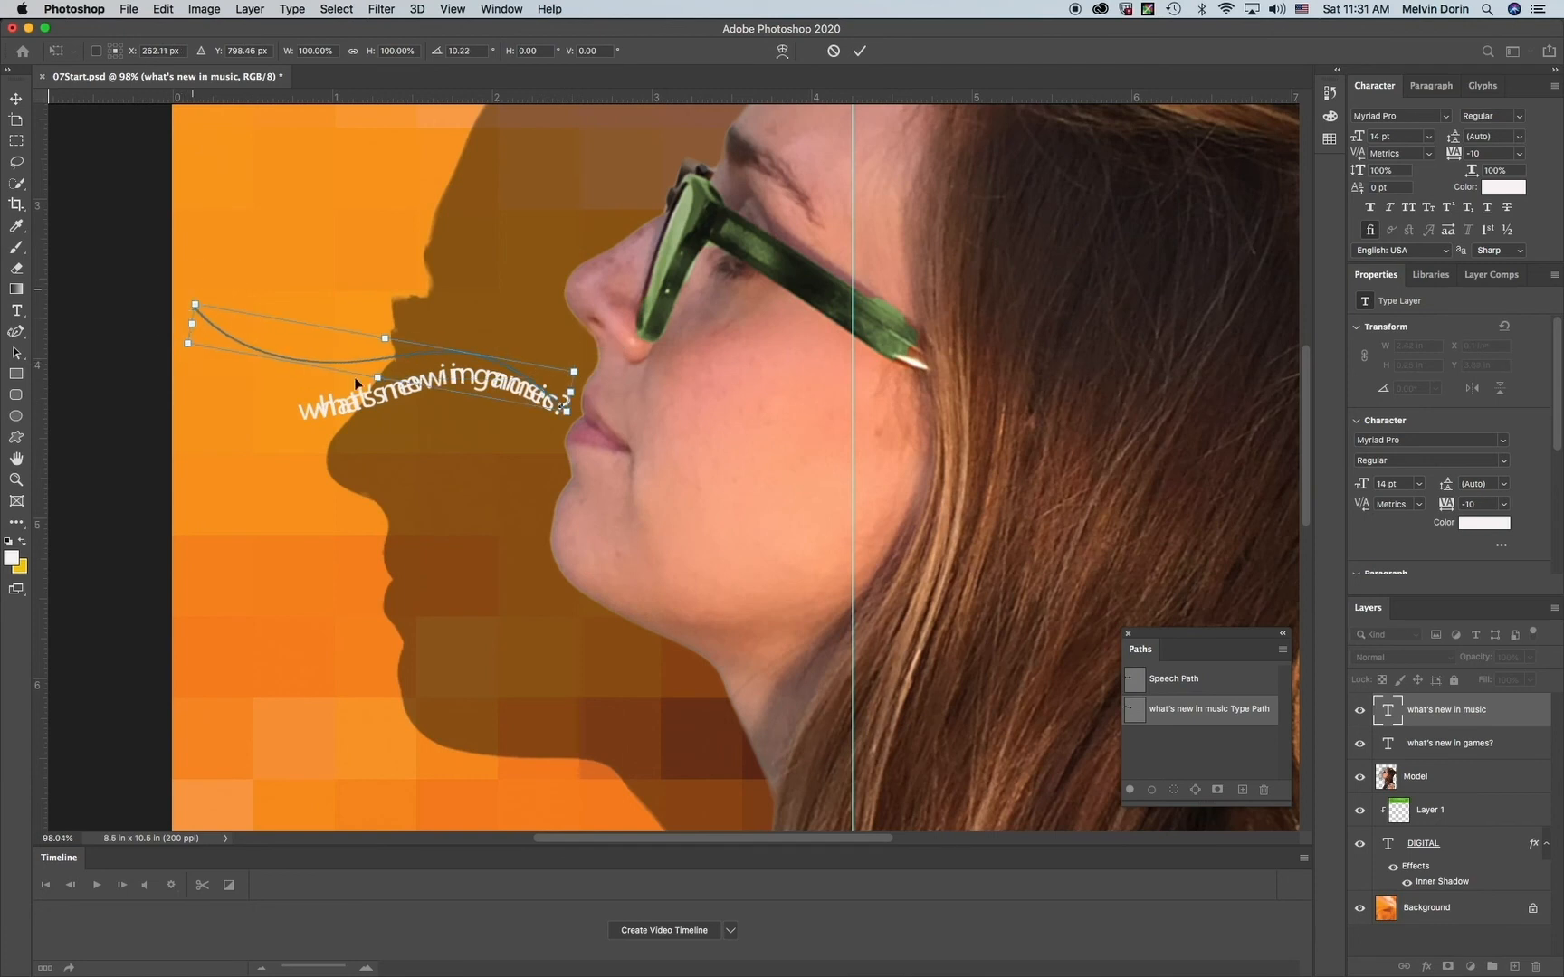
left_click_drag(410, 363, 417, 346)
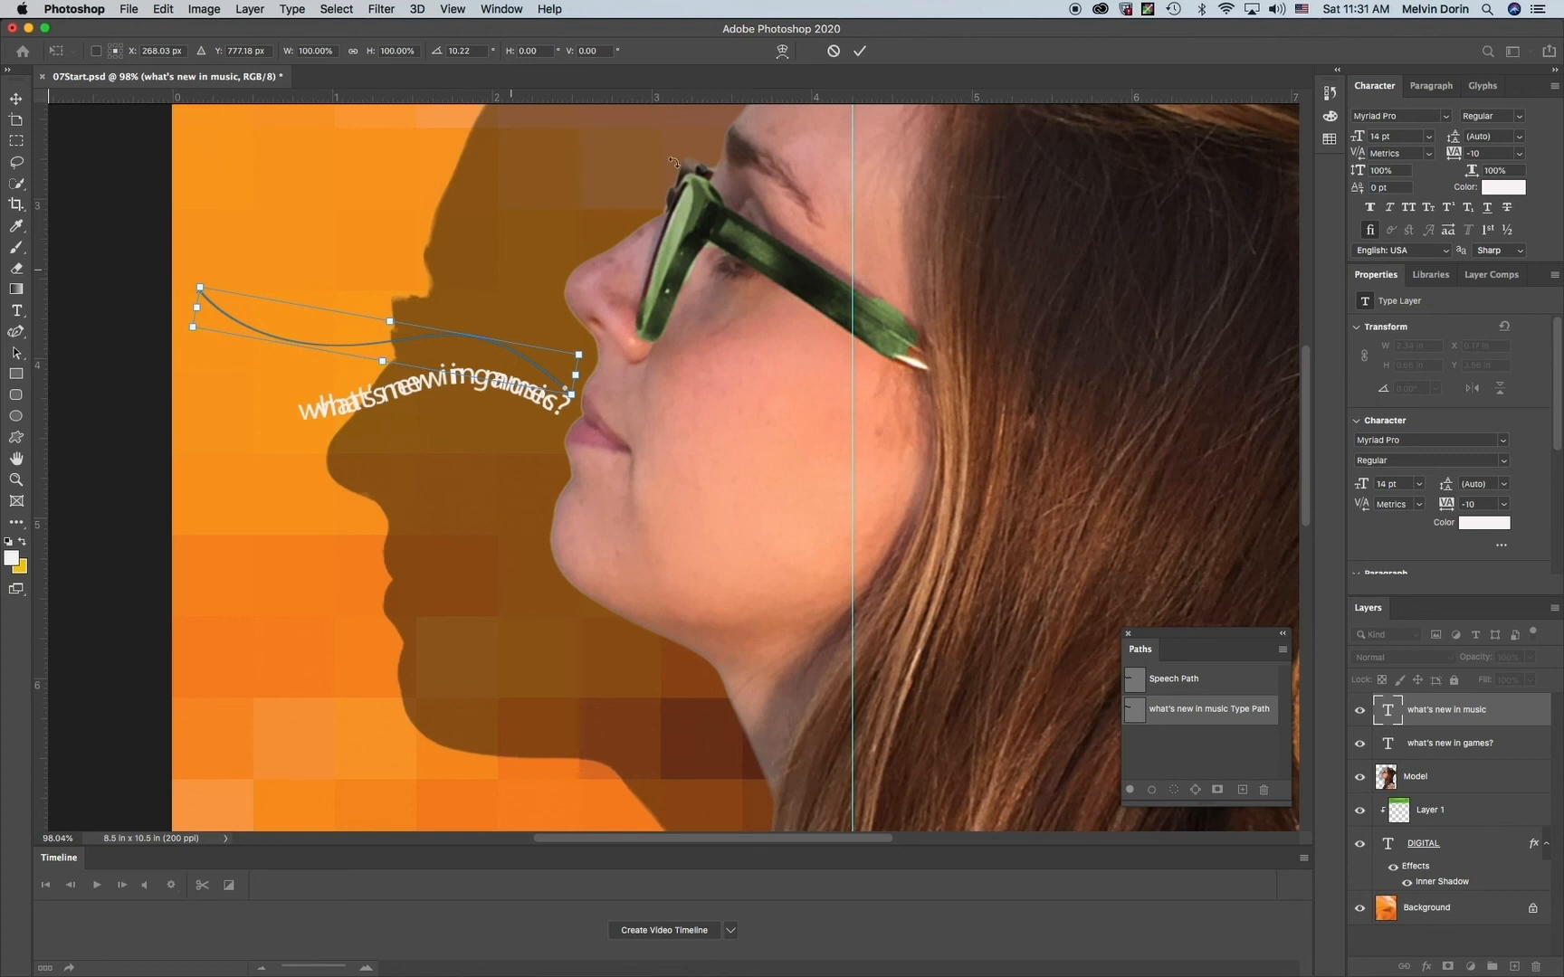
left_click(856, 51)
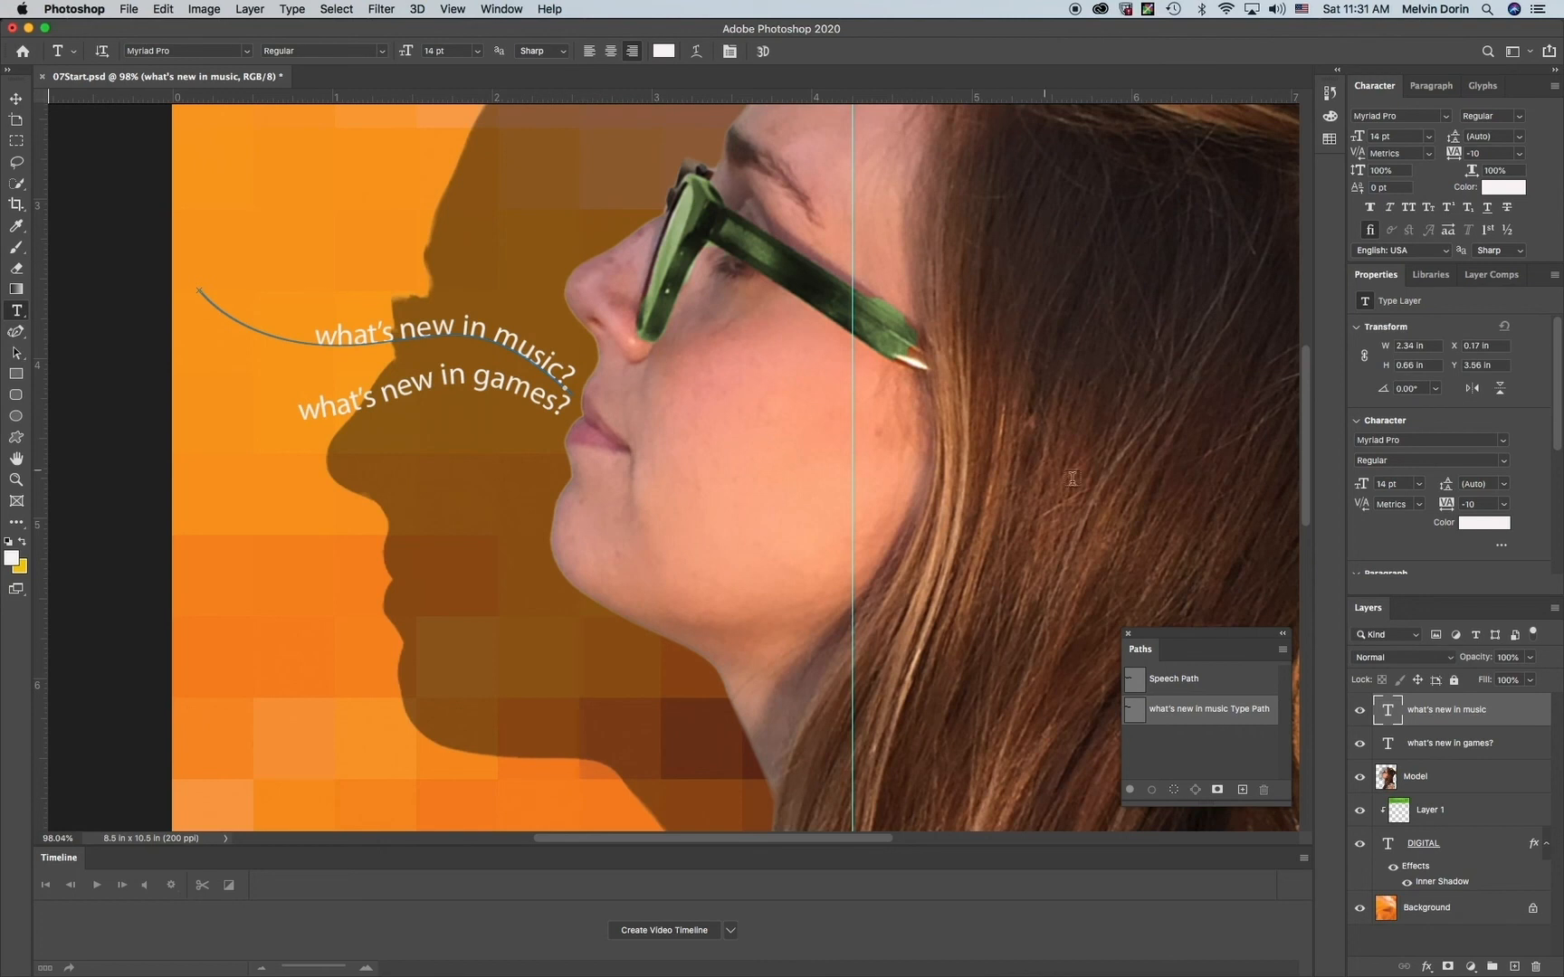
Step: Duplicate the "what's new in music" layer within the same document, naming the copy "what's new in phones?"
right_click(1507, 713)
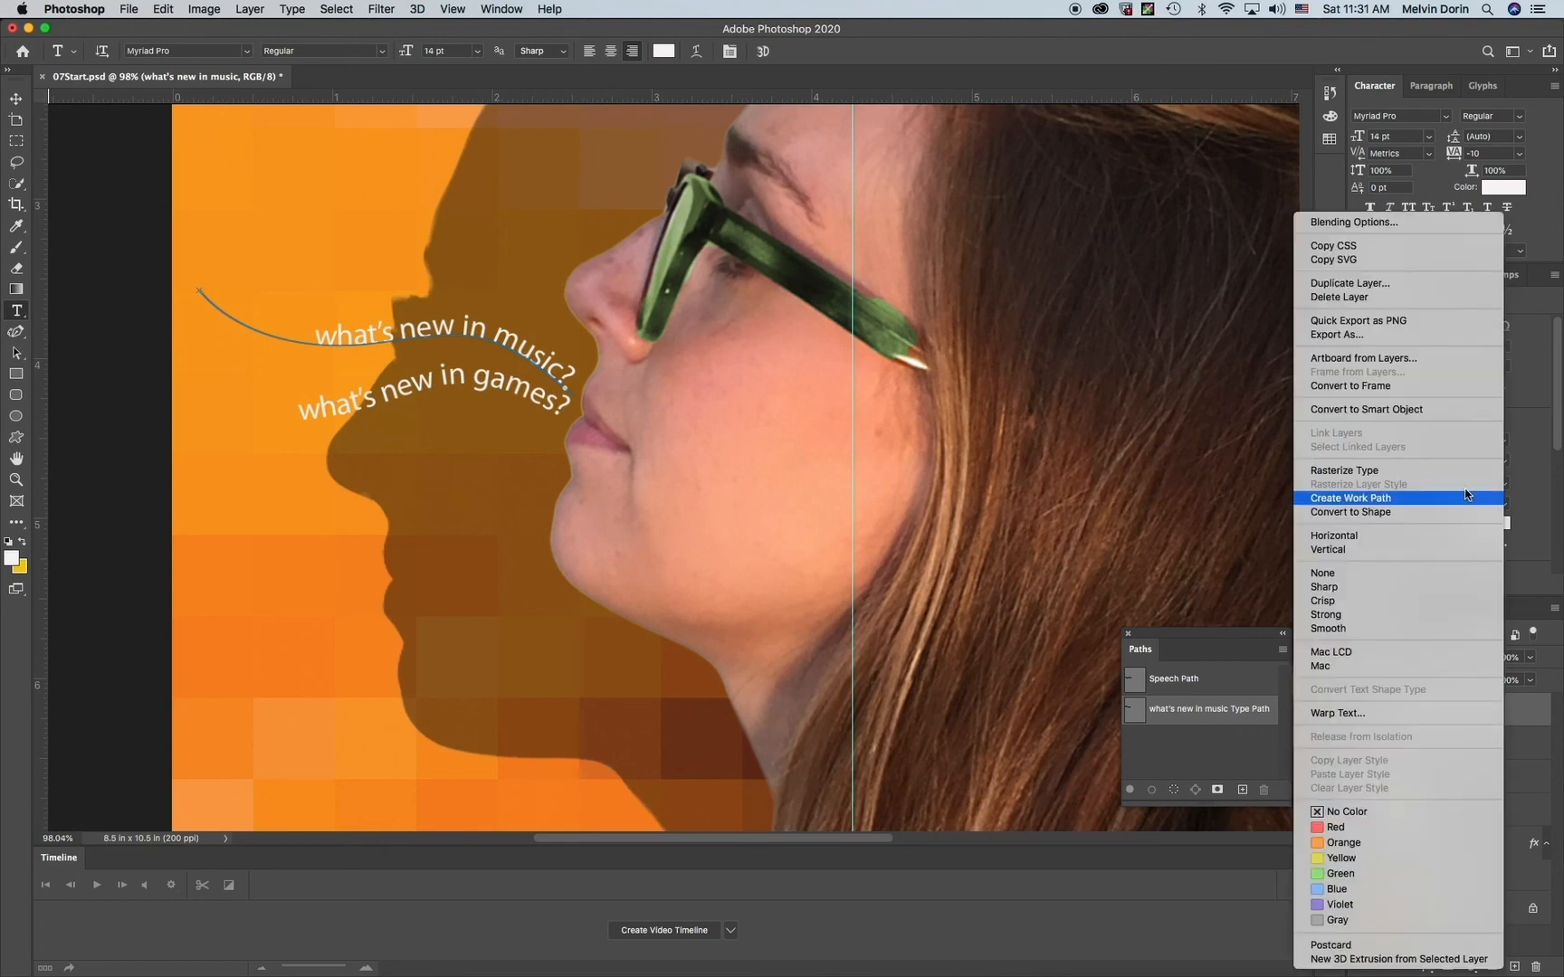
left_click(1388, 285)
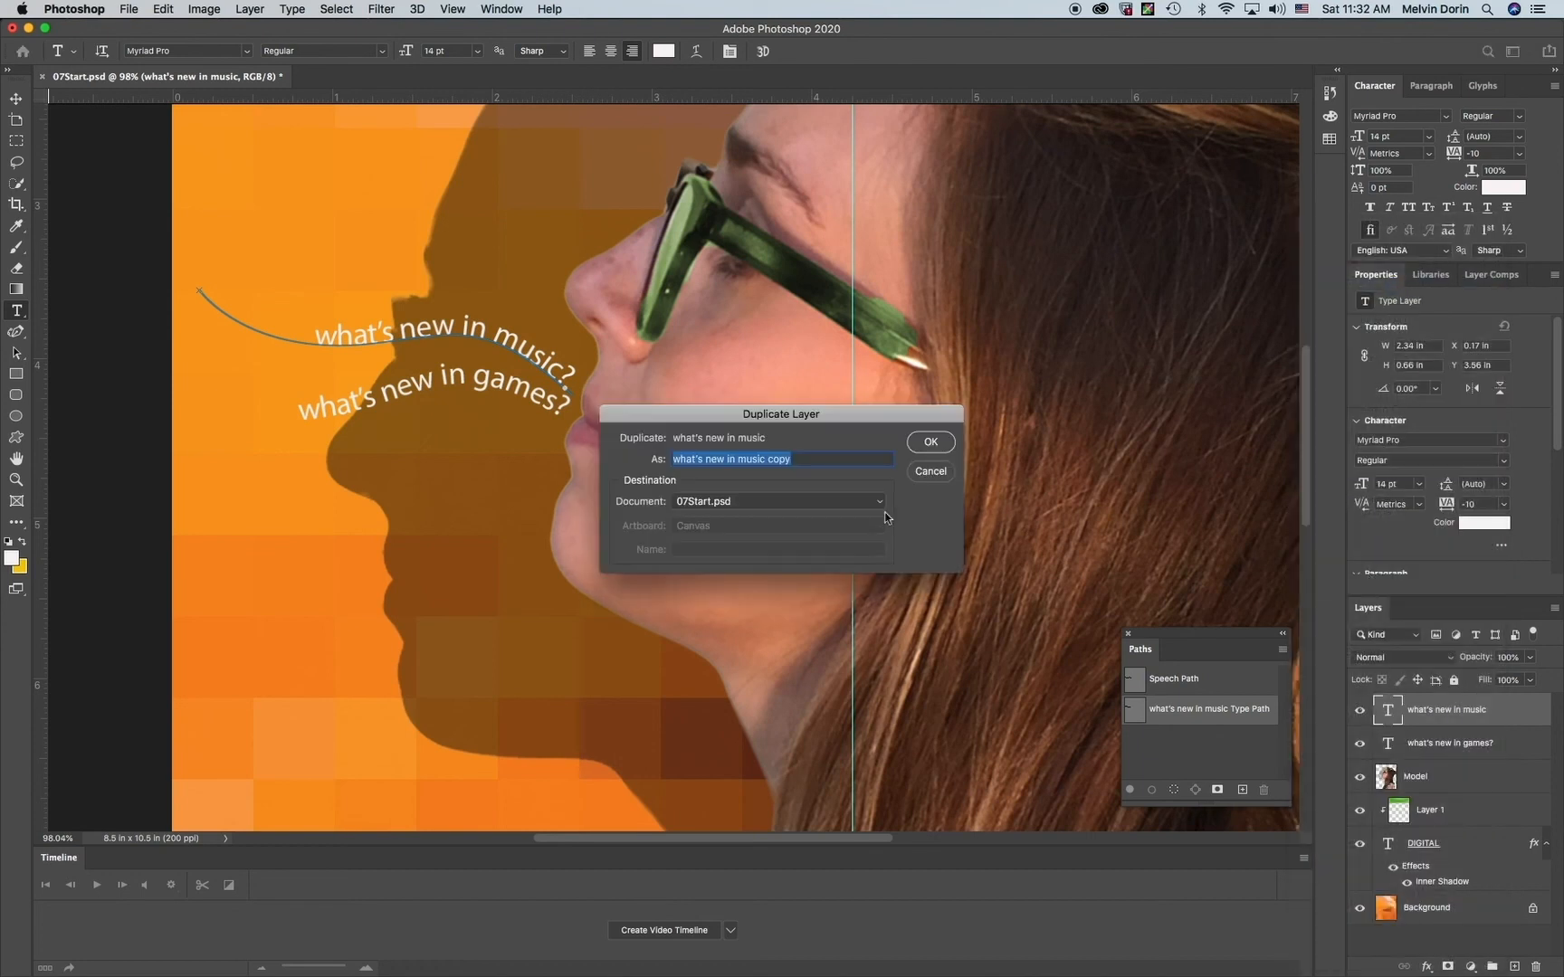
left_click(803, 461)
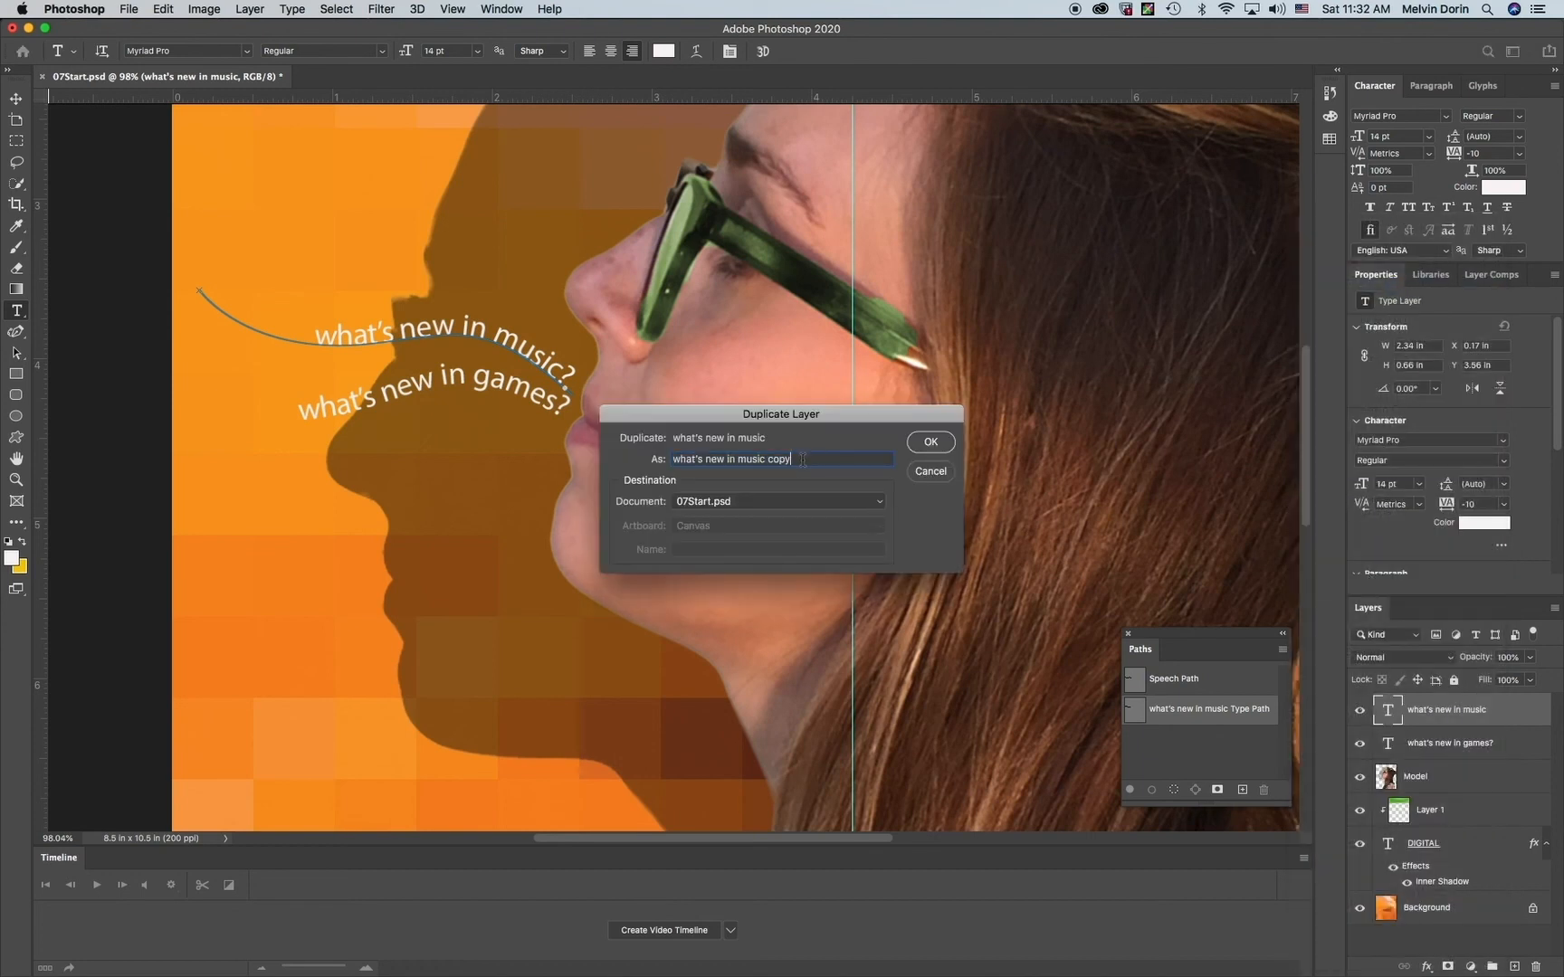
key("BackSpace")
key("BackSpace")
key("BackSpace")
key("BackSpace")
key("BackSpace")
key("BackSpace")
key("BackSpace")
key("BackSpace")
key("BackSpace")
key("BackSpace")
type("phones")
left_click(929, 442)
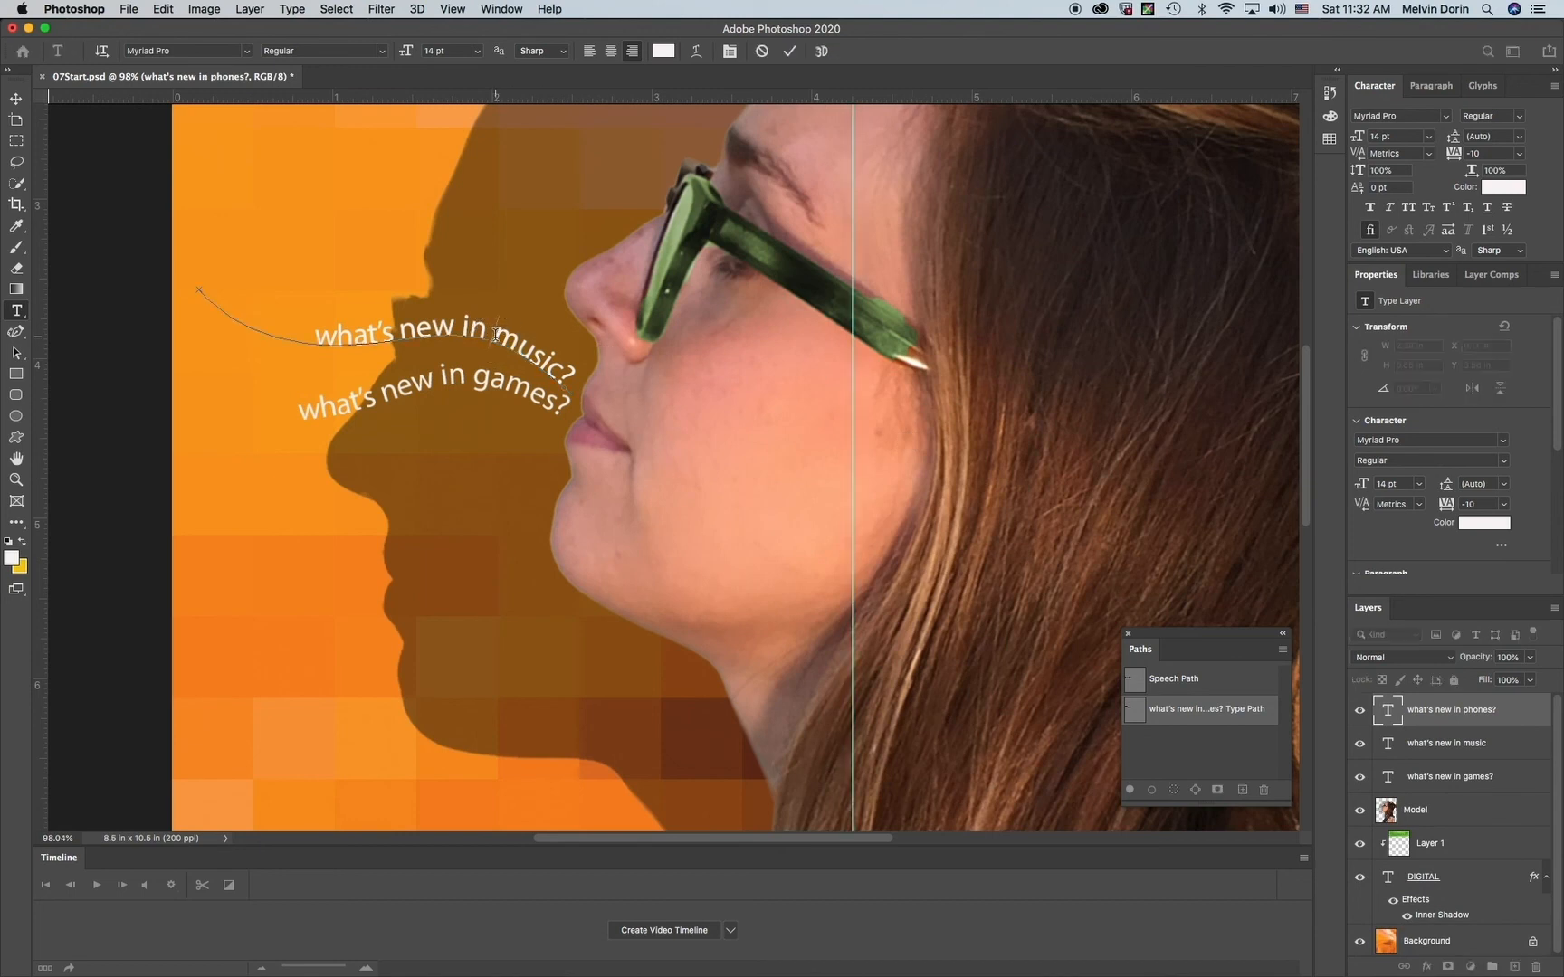
Step: Replace the word "music" with "phones" in the new copy's path text and commit the edit
double_click(503, 341)
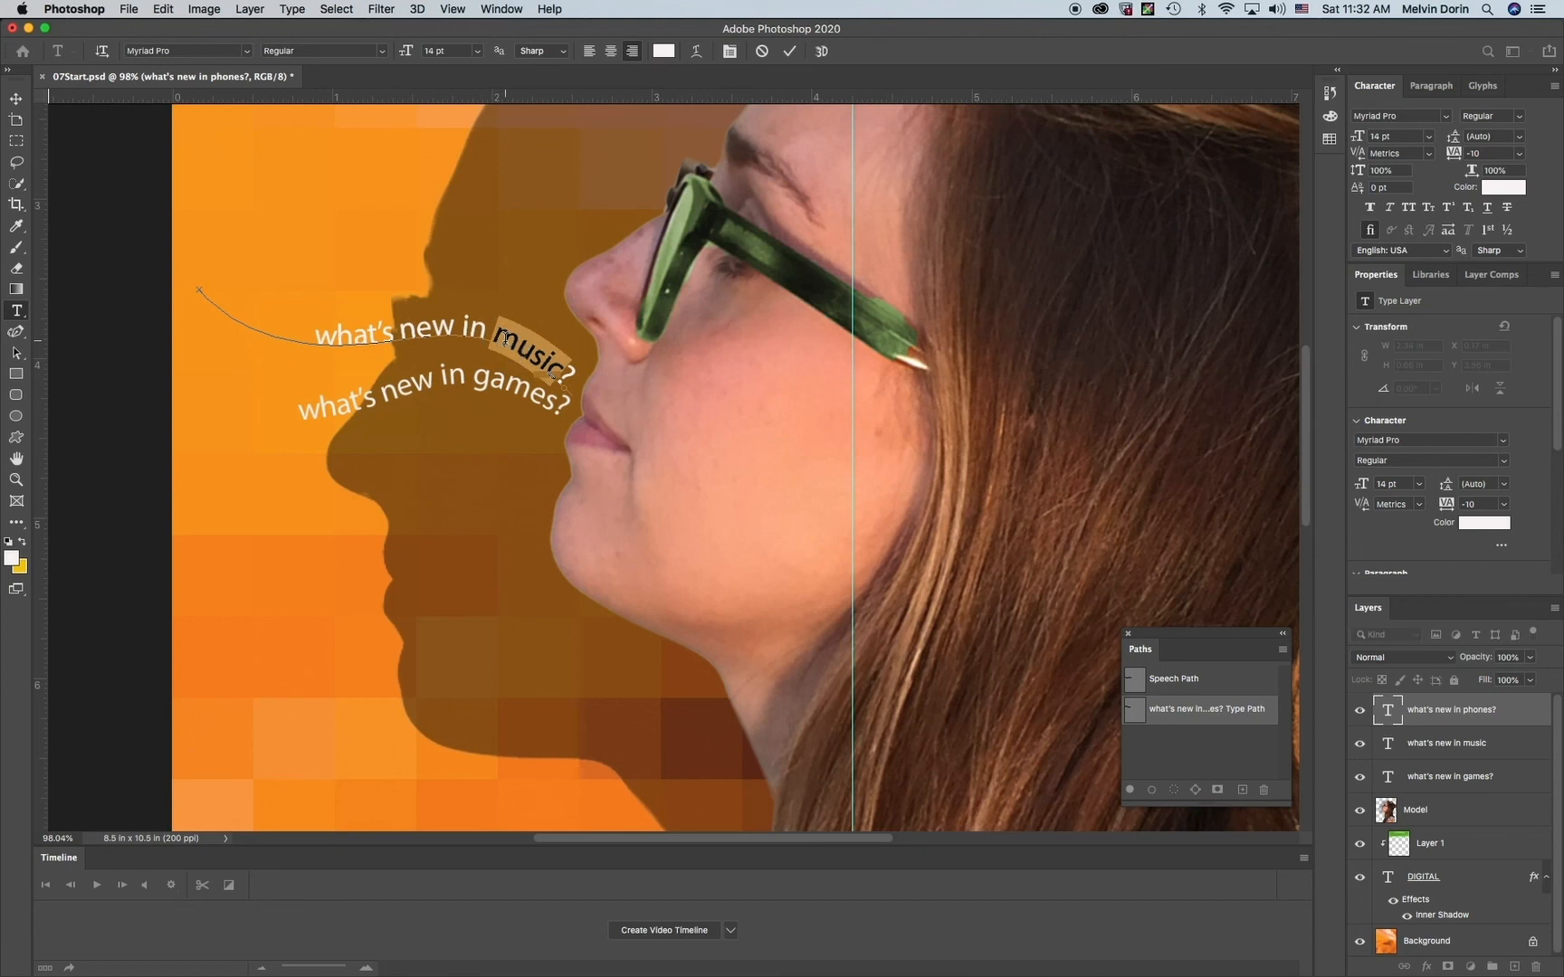
type("phones")
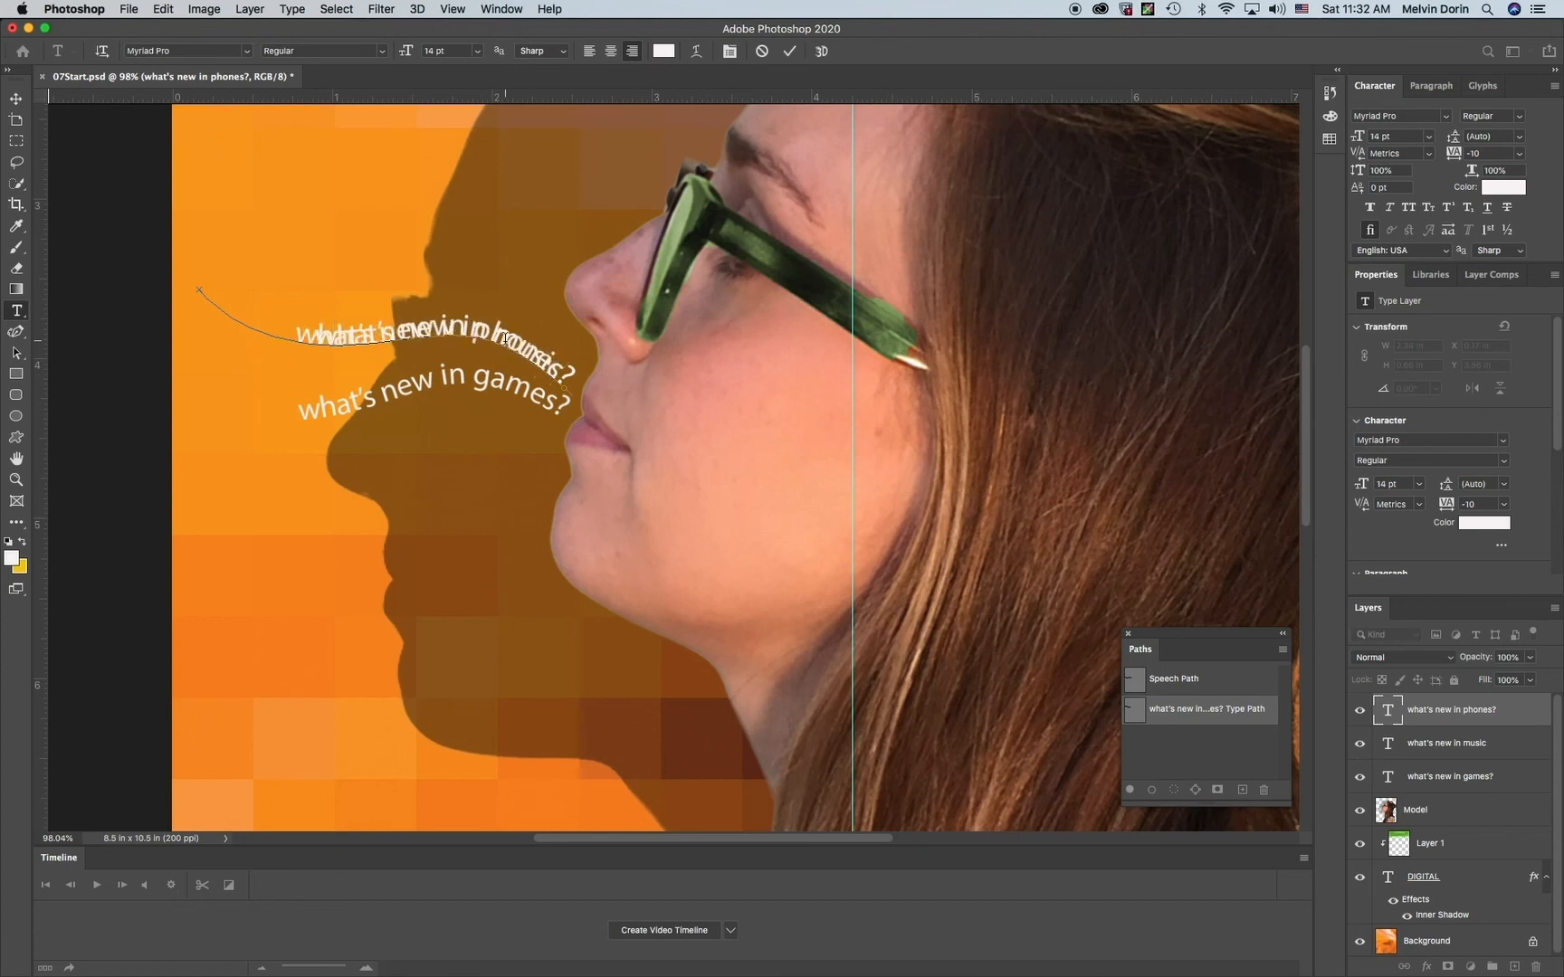
left_click(789, 51)
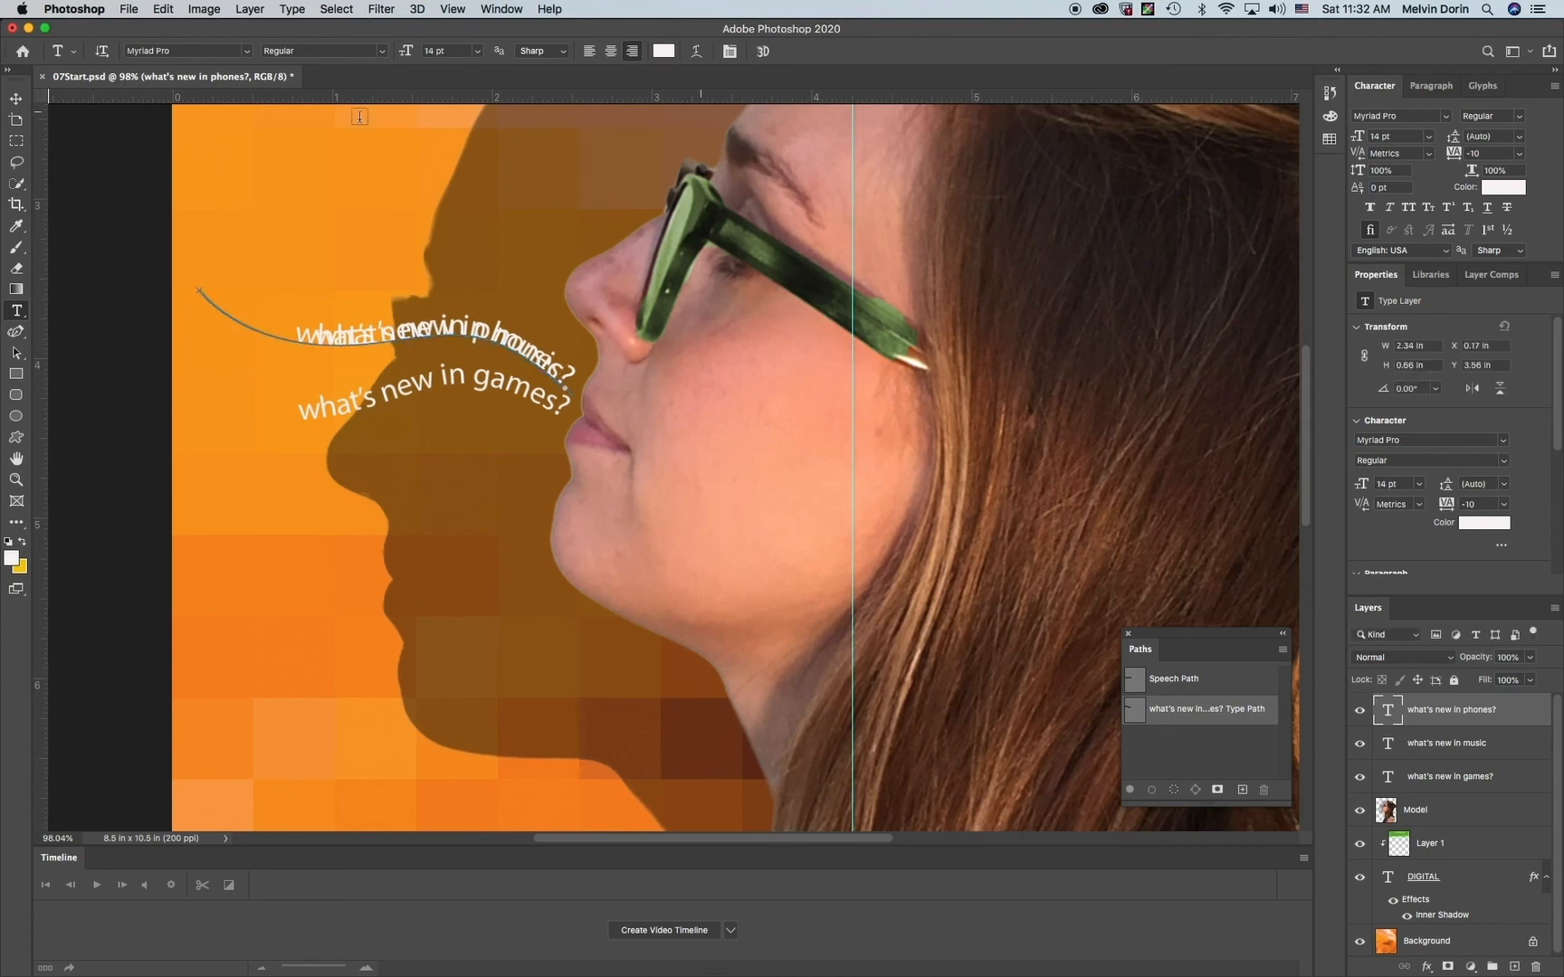
Step: Free-transform the phones text's path, moving it below the games text and rotating it about -28.4° so it starts near the lips
left_click(164, 10)
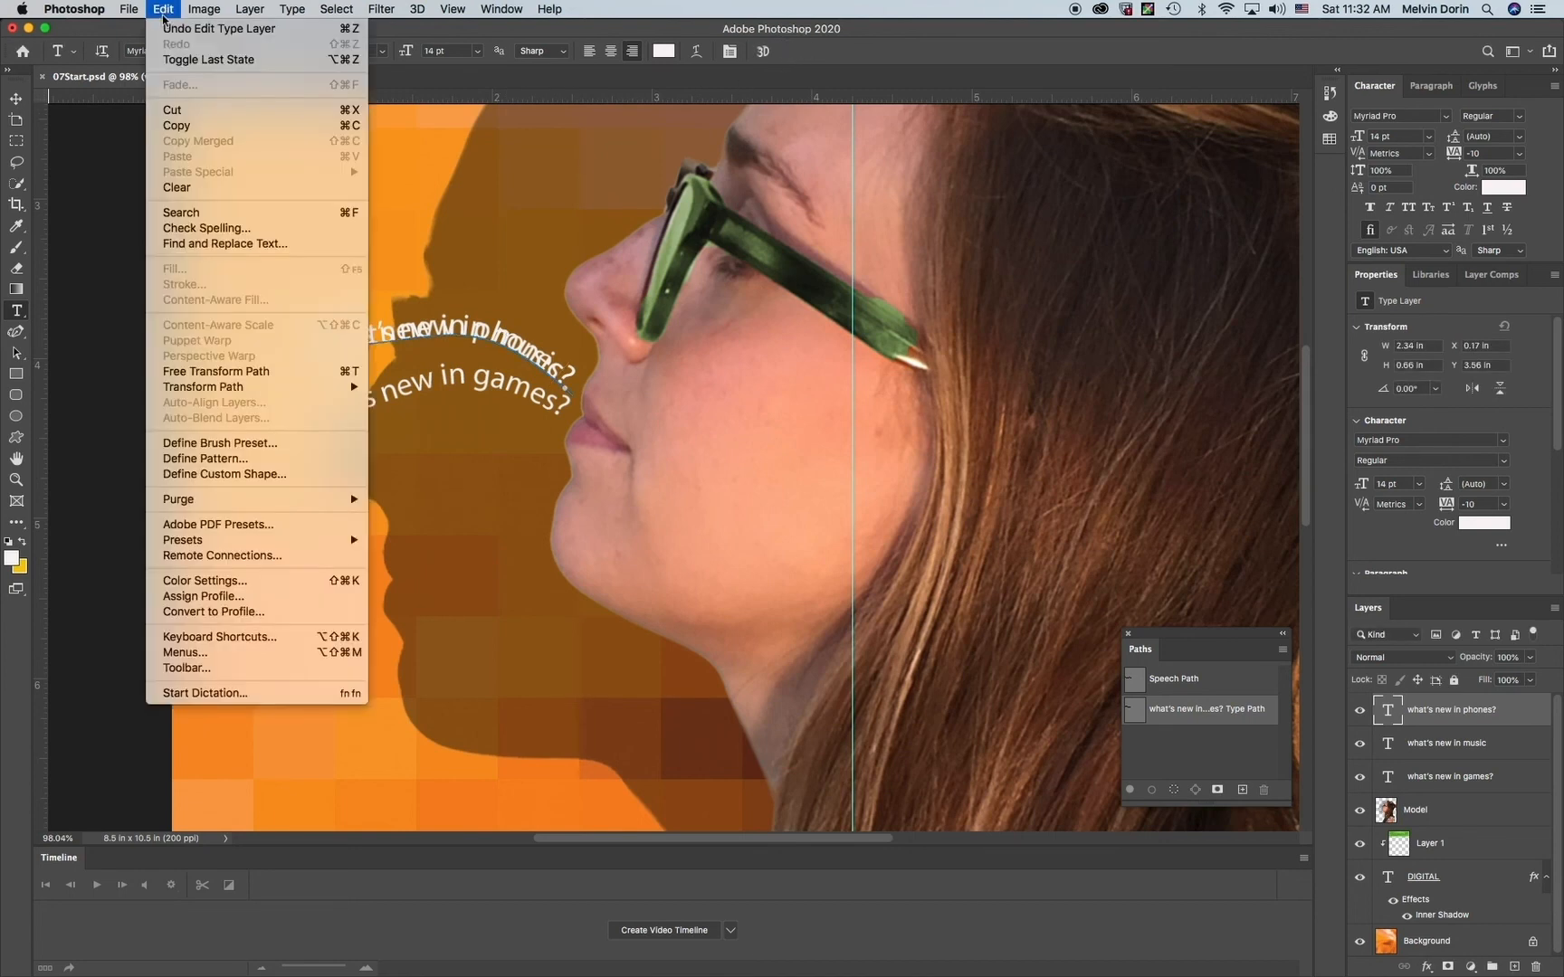
left_click(183, 371)
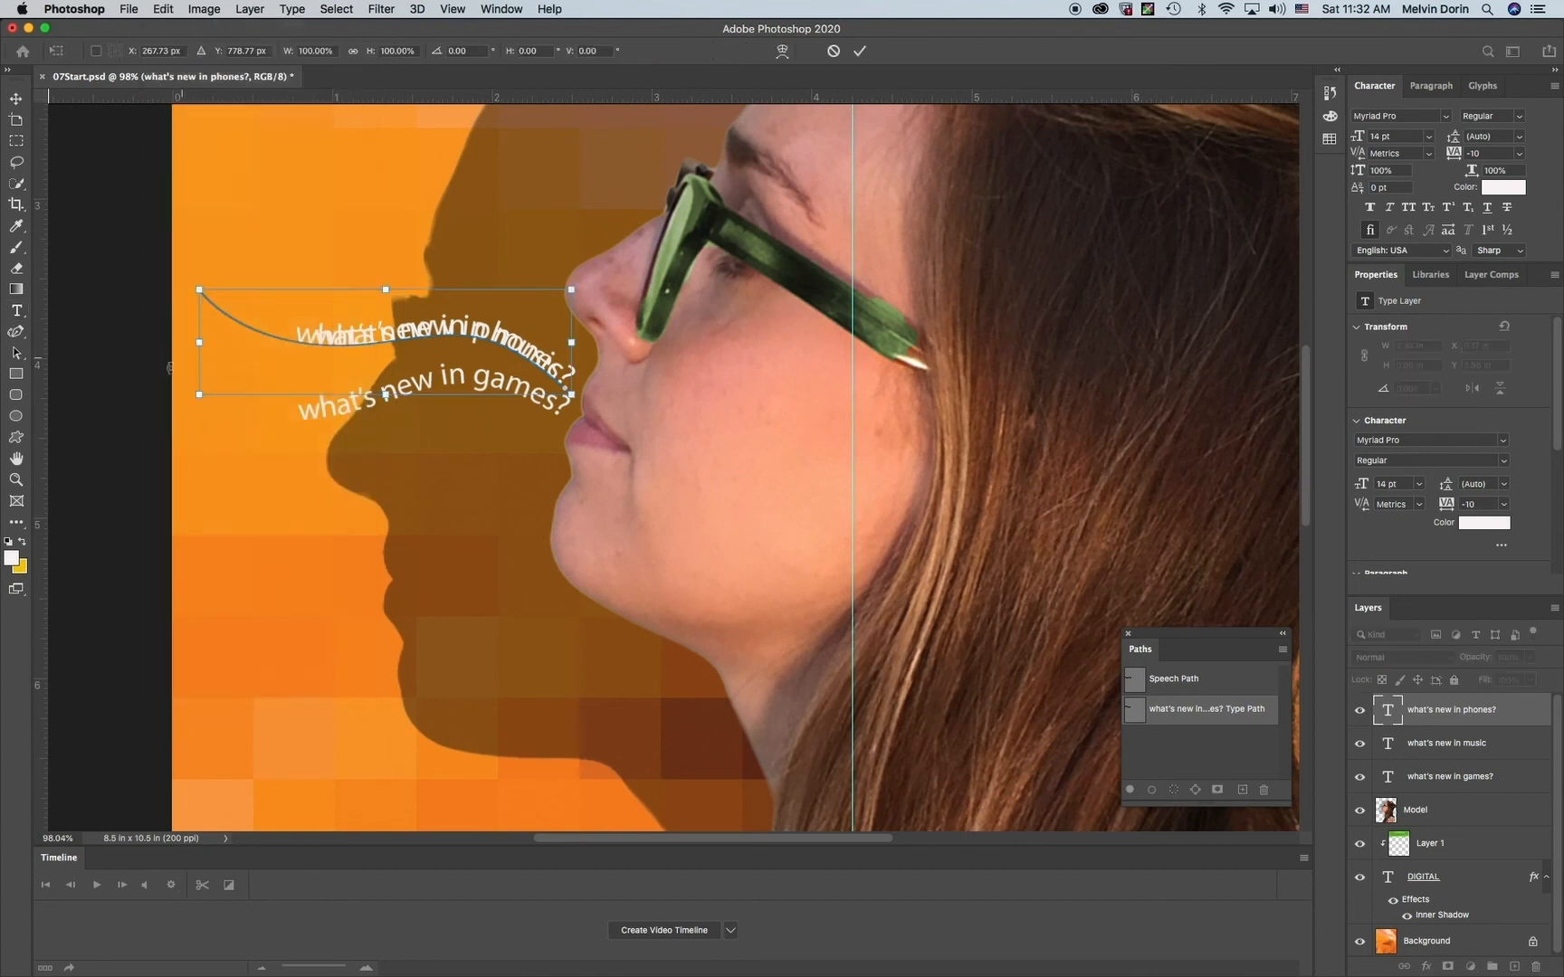
left_click_drag(316, 337, 314, 418)
left_click_drag(514, 597, 541, 512)
left_click_drag(426, 477, 426, 486)
left_click_drag(517, 523, 520, 526)
left_click_drag(408, 479, 410, 483)
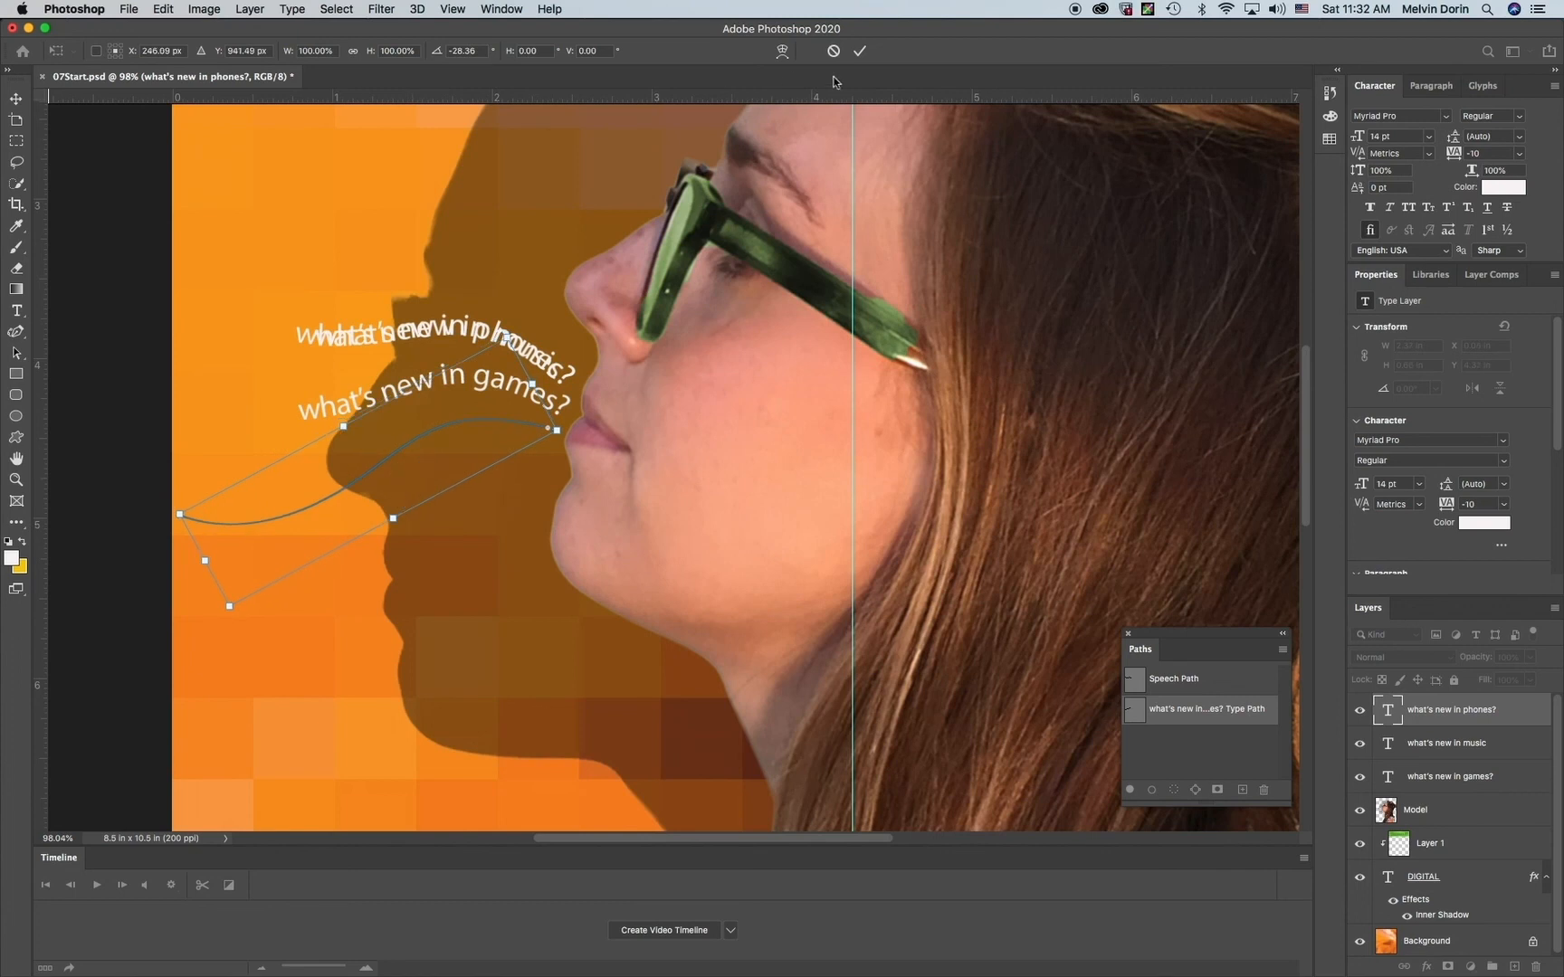
left_click(857, 51)
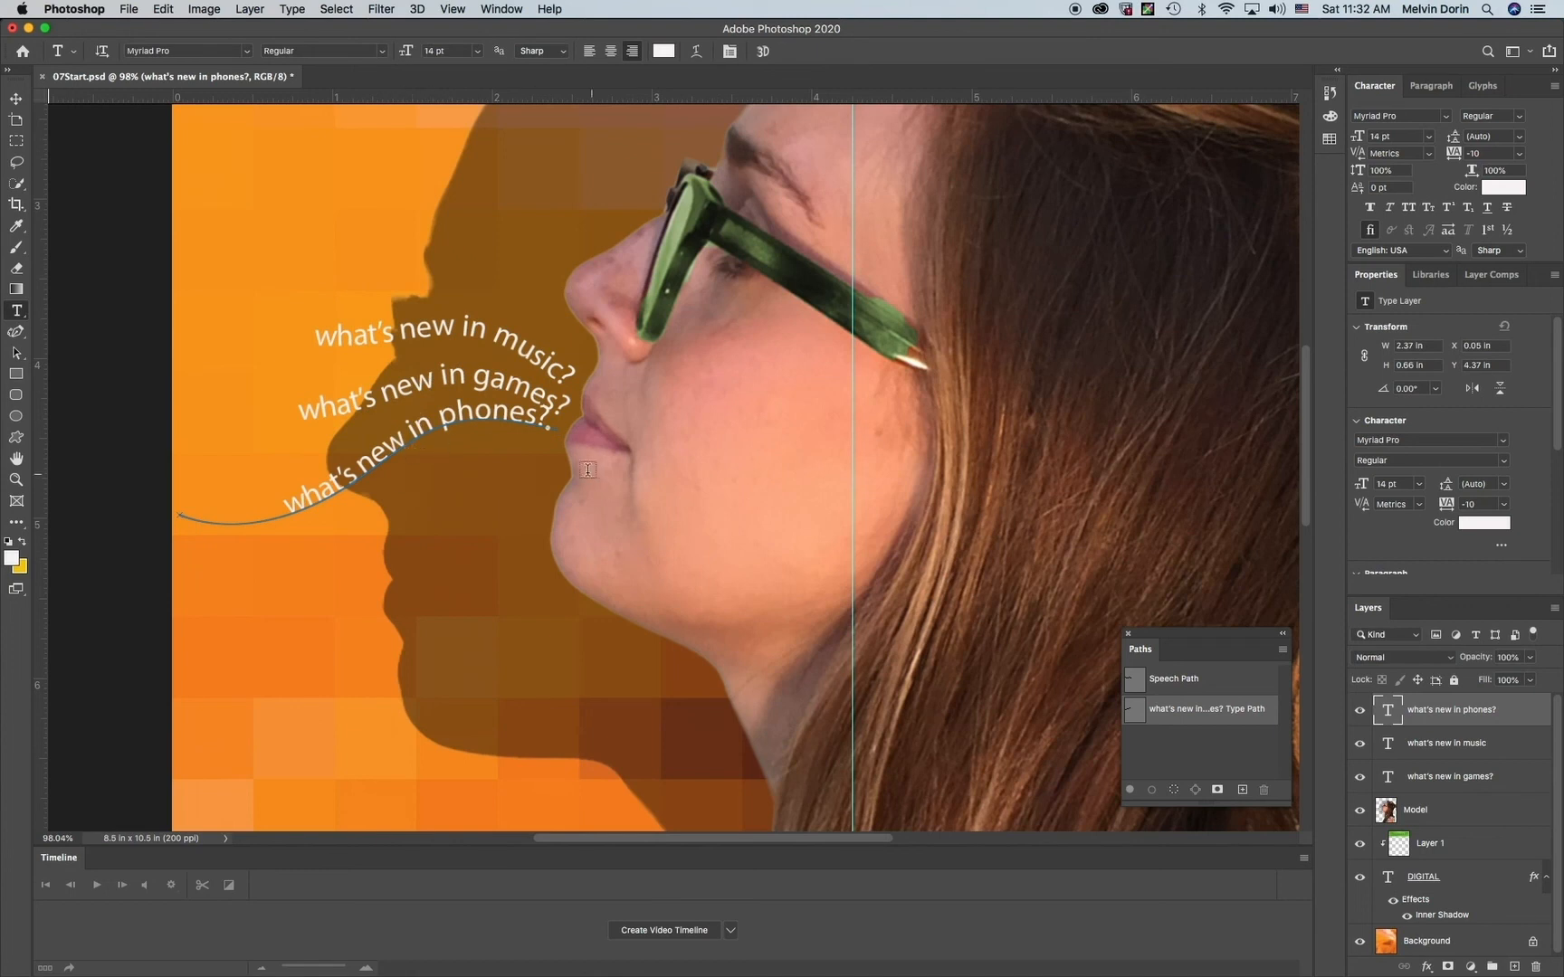
Step: Set the word "phones" in the lowest path text to the Bold font style and commit the edit
scroll(588, 470, "down", 1)
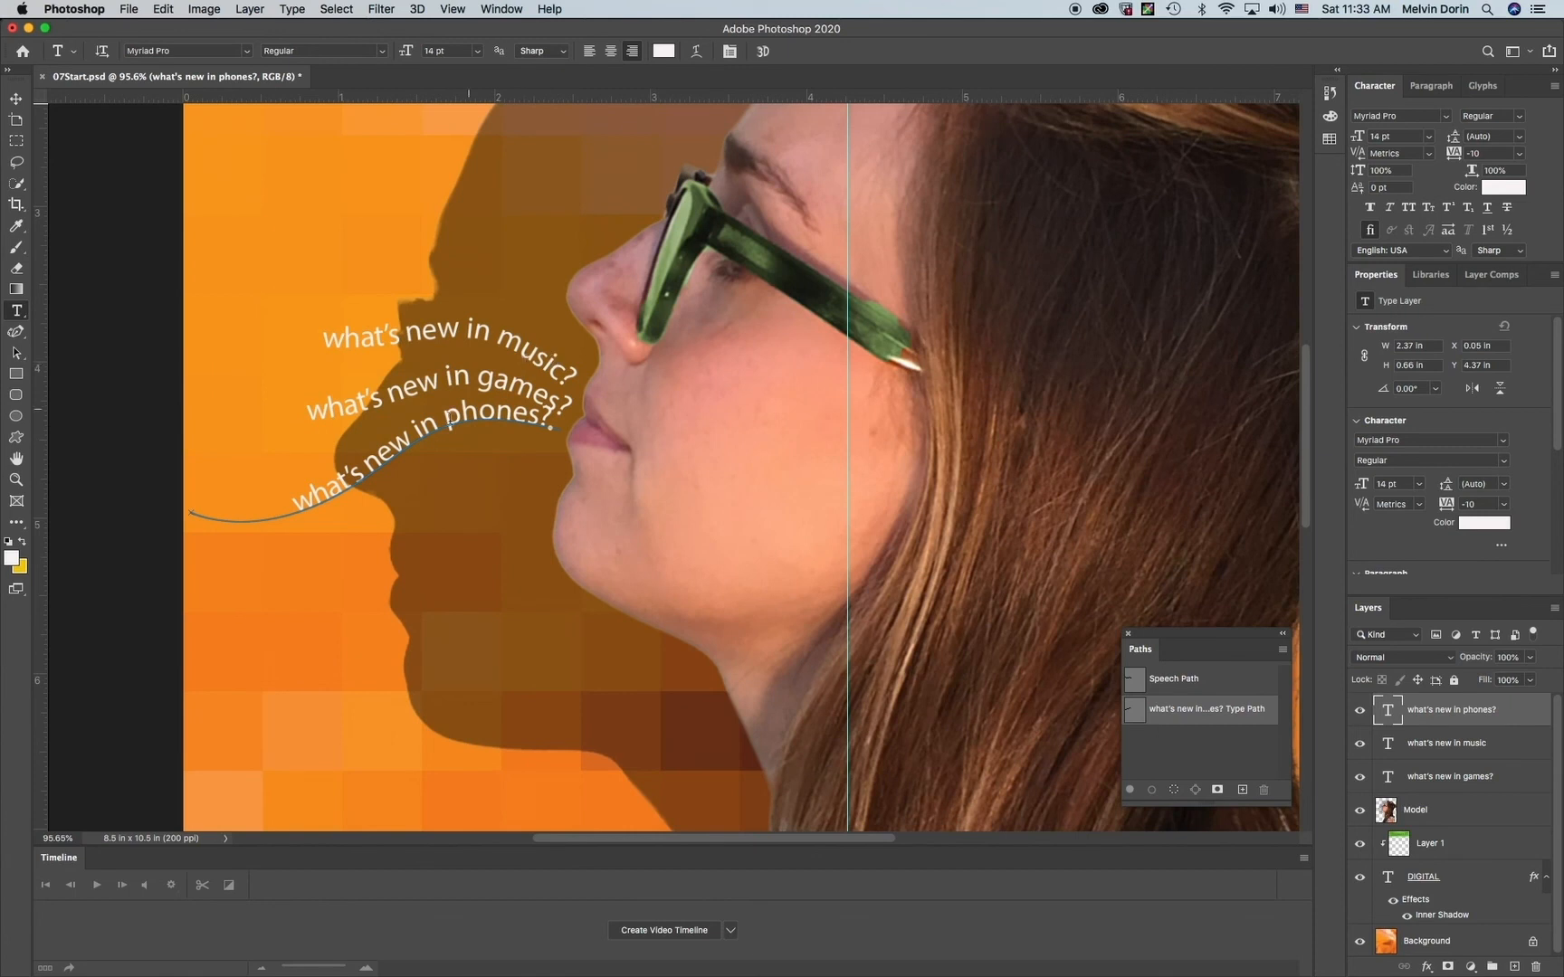
left_click_drag(449, 421, 535, 423)
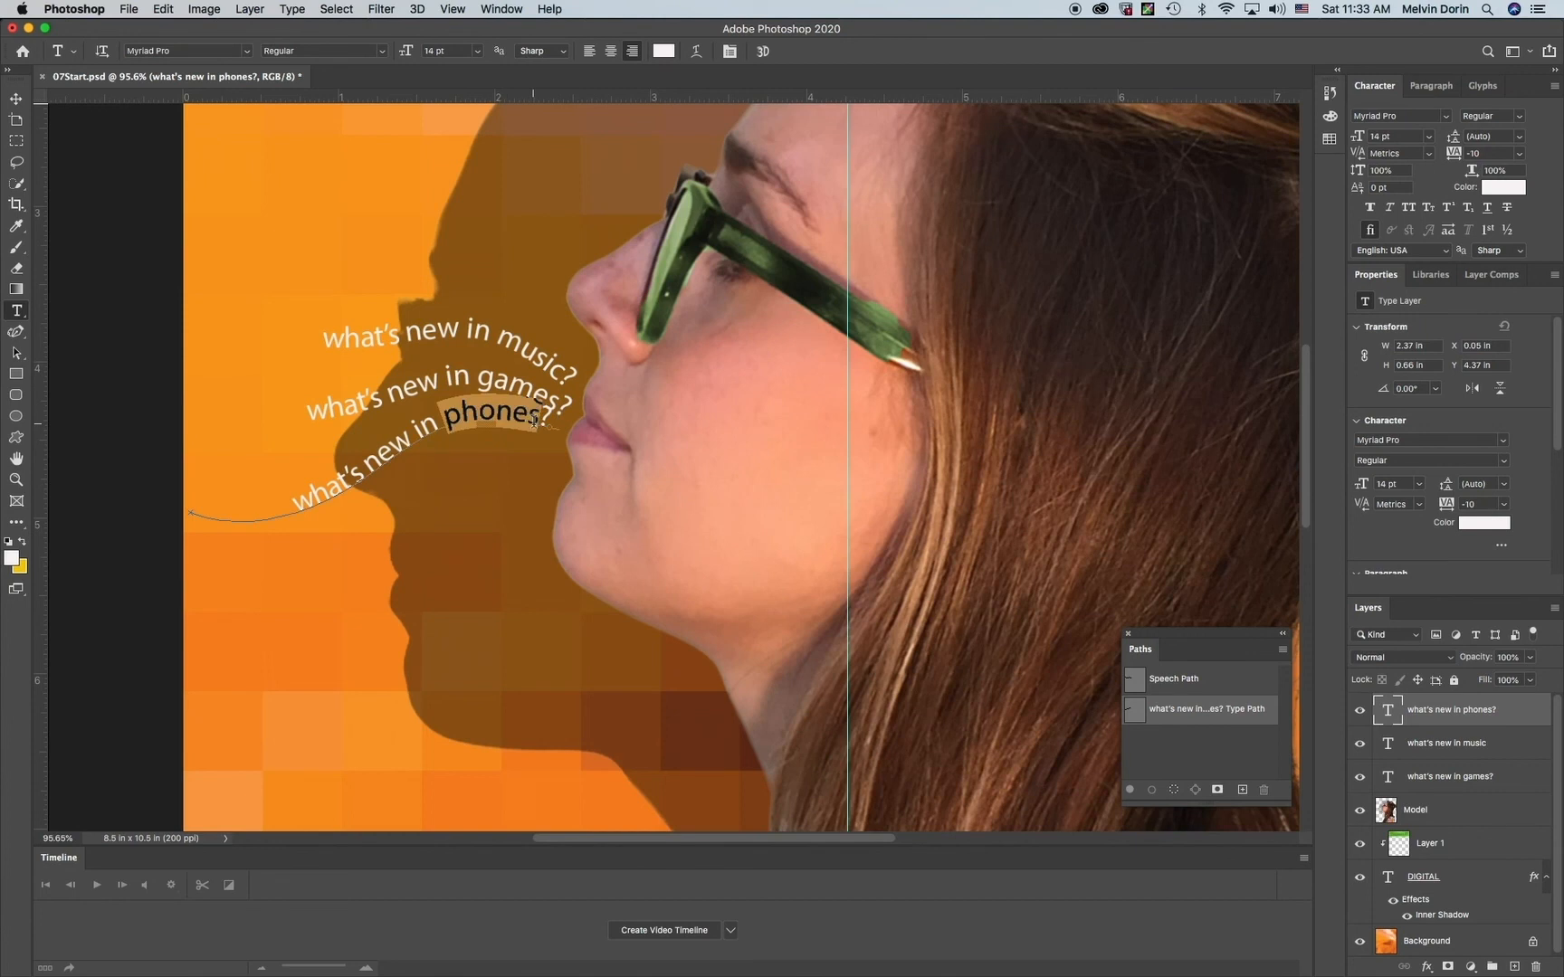
left_click(382, 52)
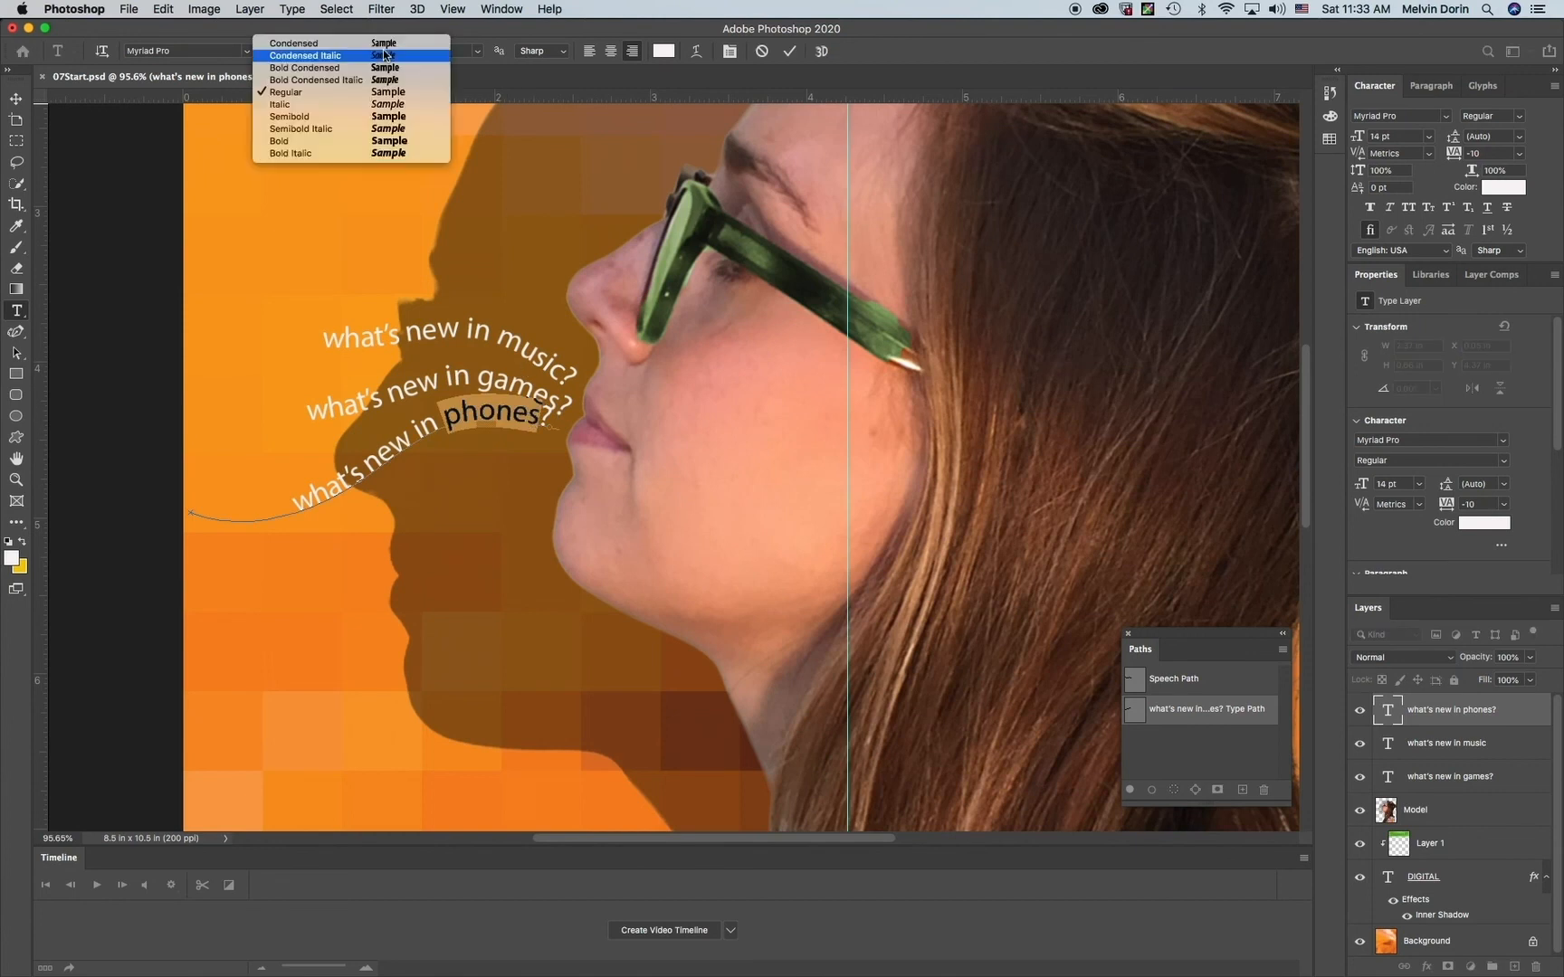
left_click(333, 151)
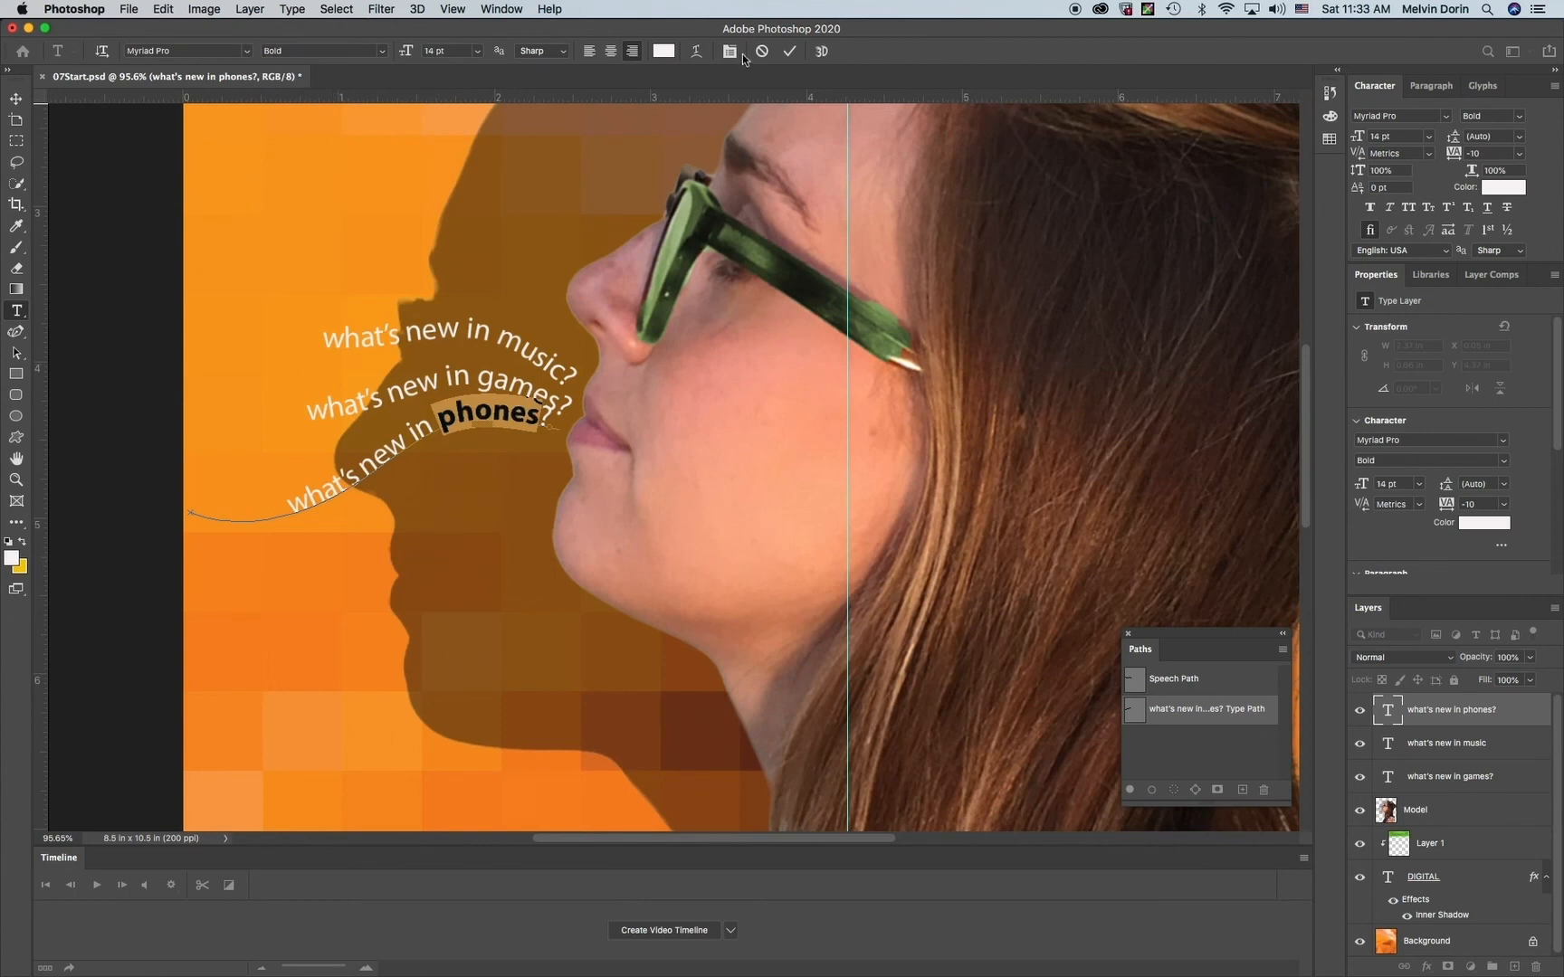
left_click(789, 51)
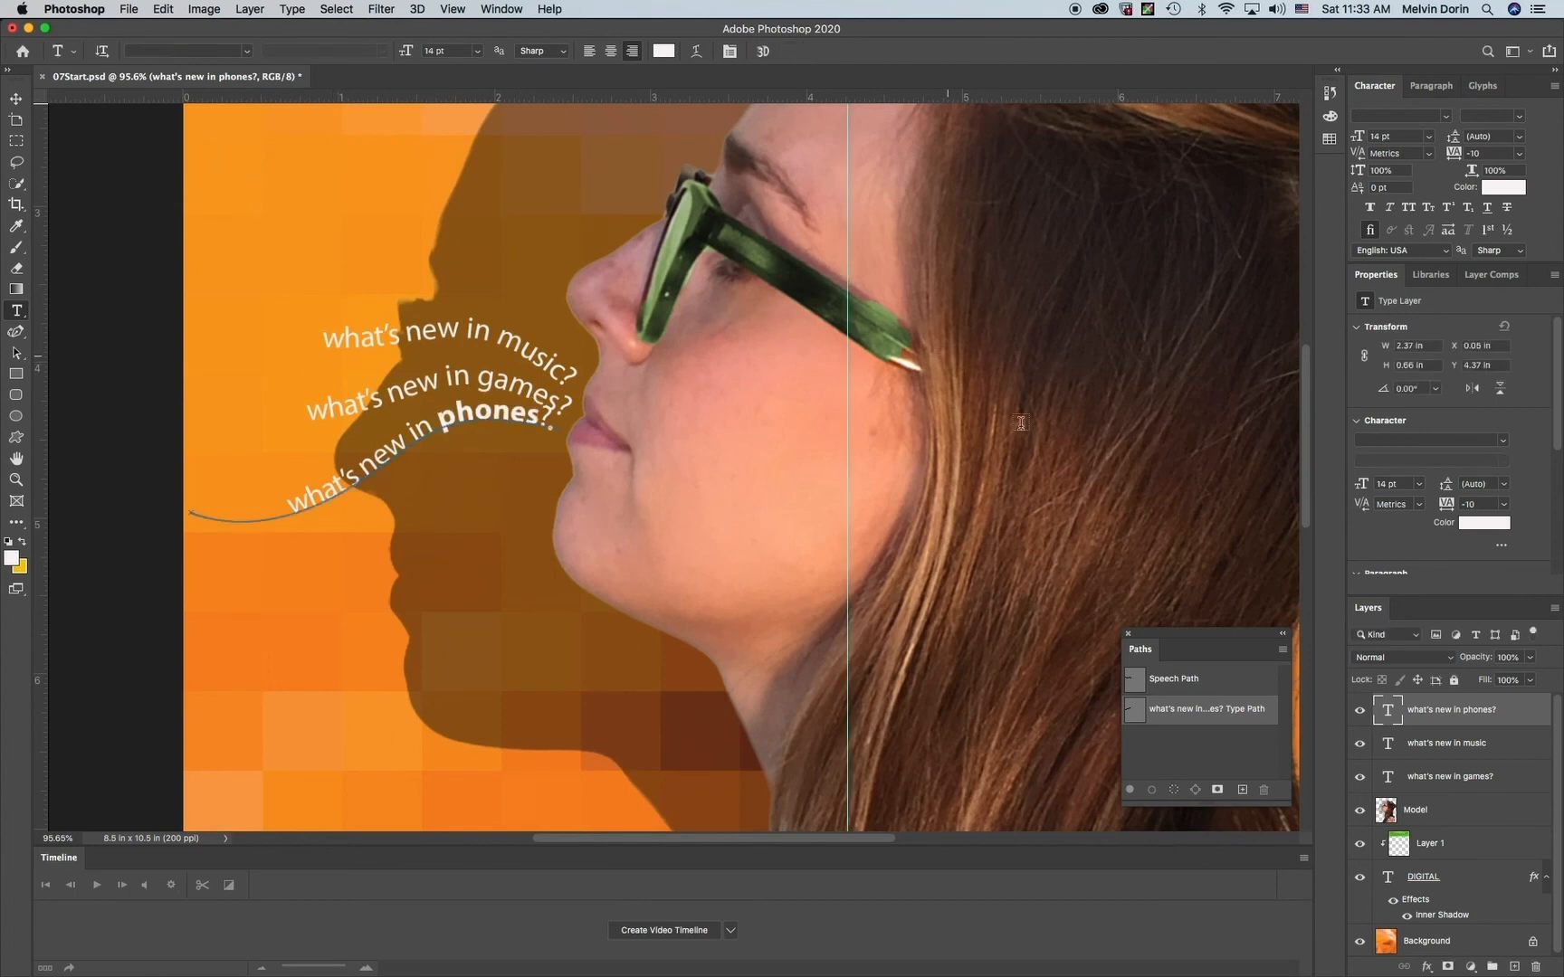
Step: Set the word "music" on the "what's new in music" layer to the Bold font style and commit the edit
left_click(1506, 748)
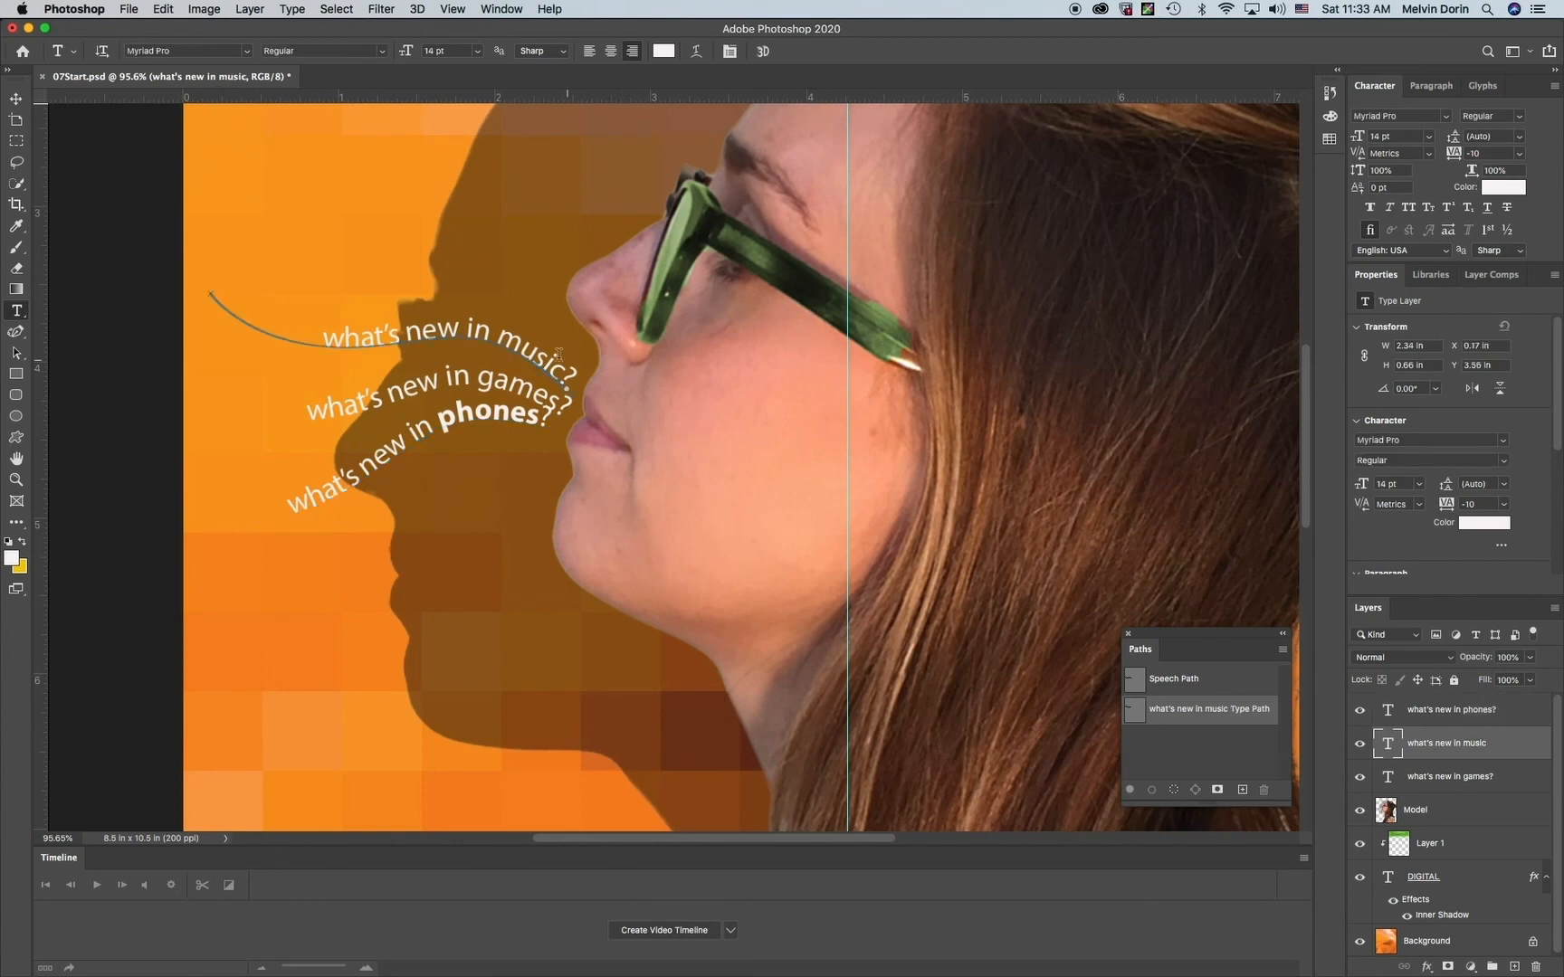
left_click_drag(495, 334, 562, 373)
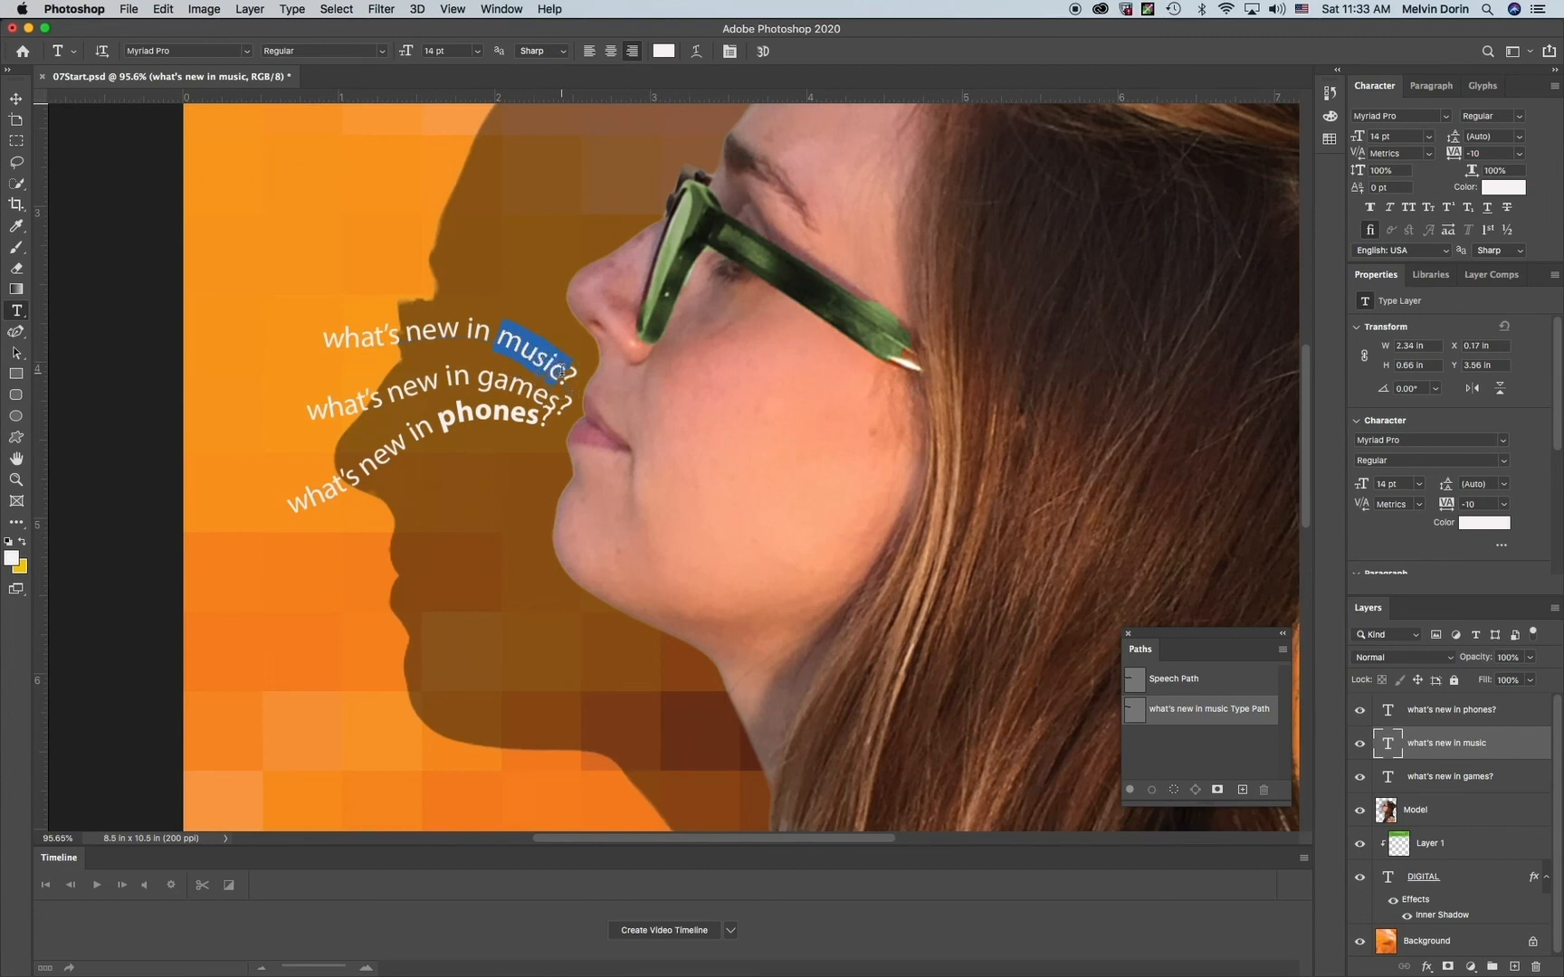
left_click(376, 52)
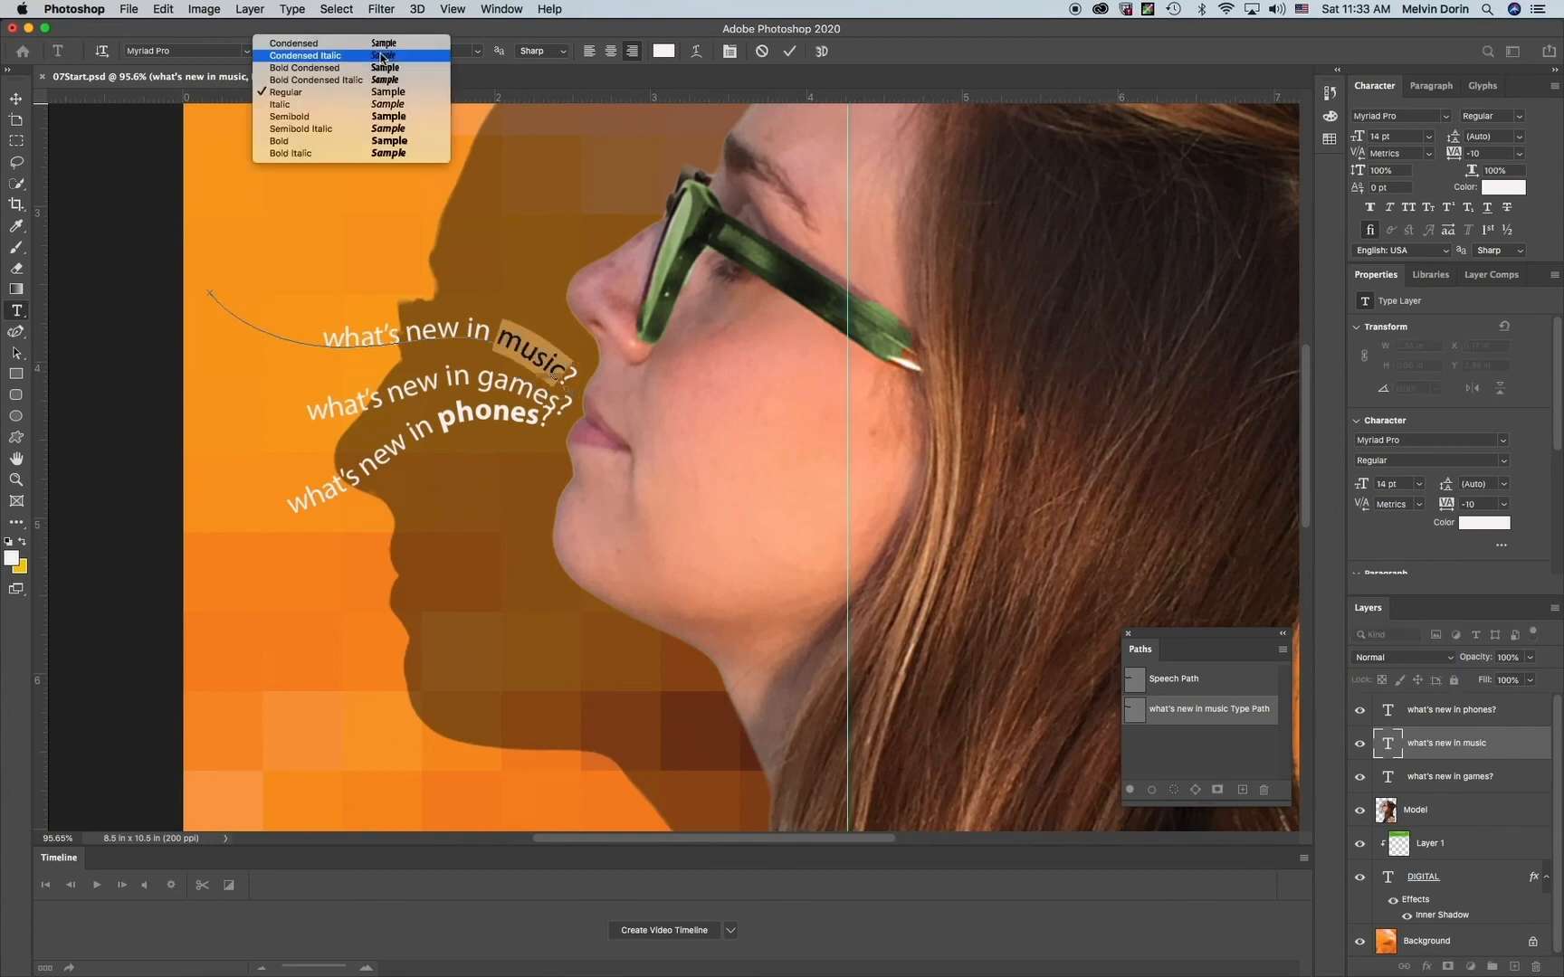
left_click(345, 142)
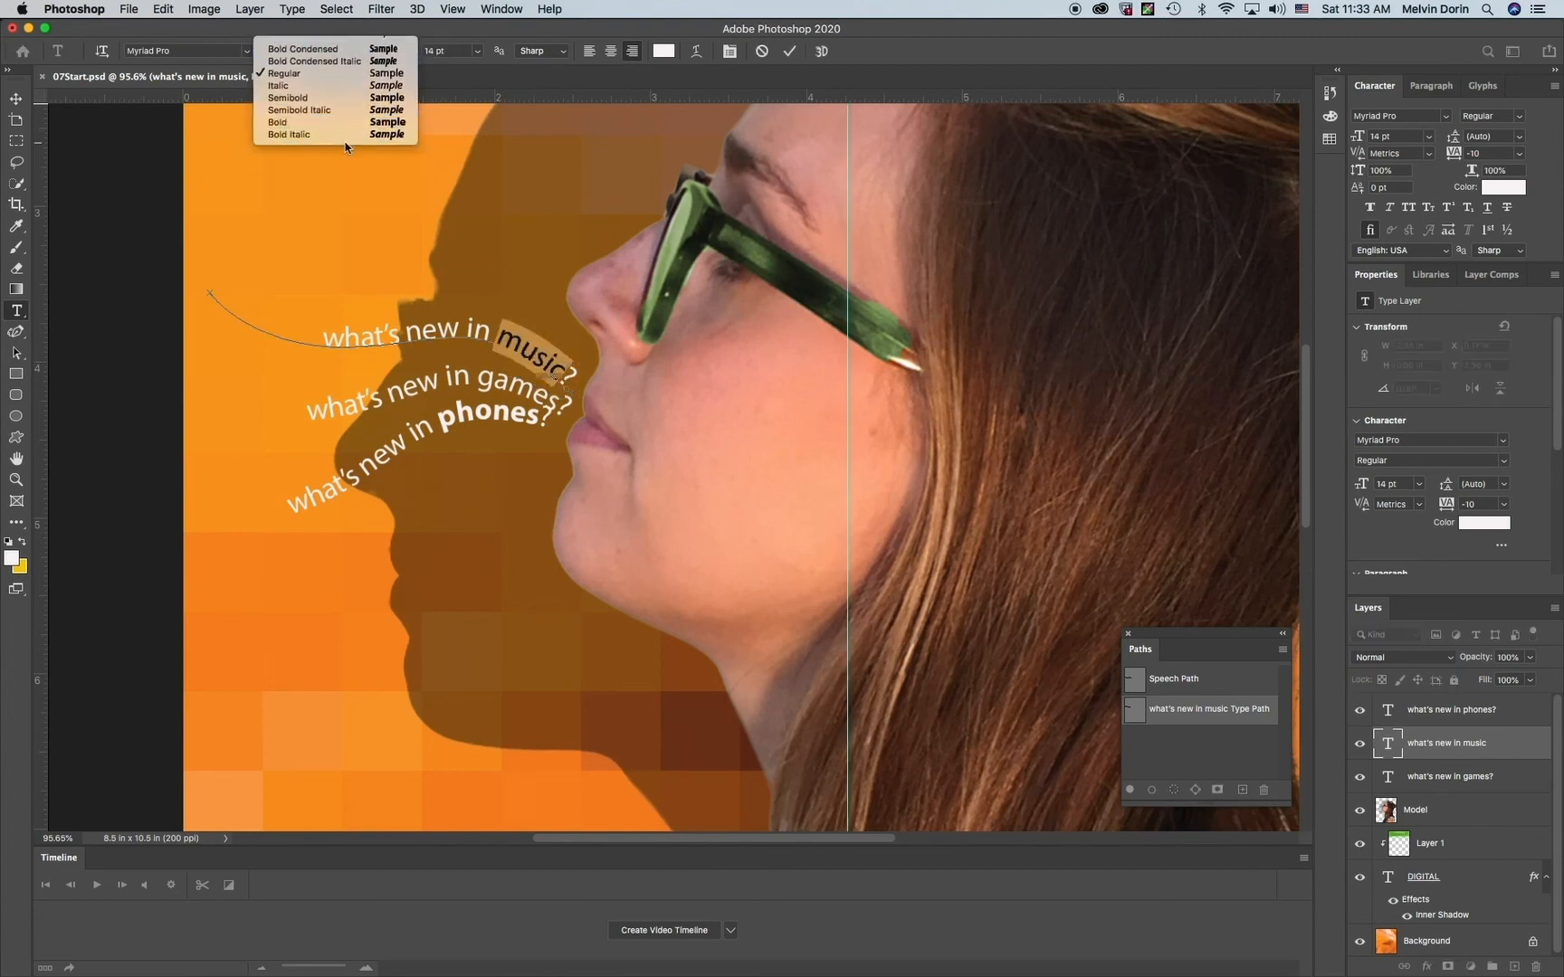
left_click(791, 51)
Step: Set the word "games" on the "what's new in games?" layer to the Bold font style and commit the edit
left_click(1522, 785)
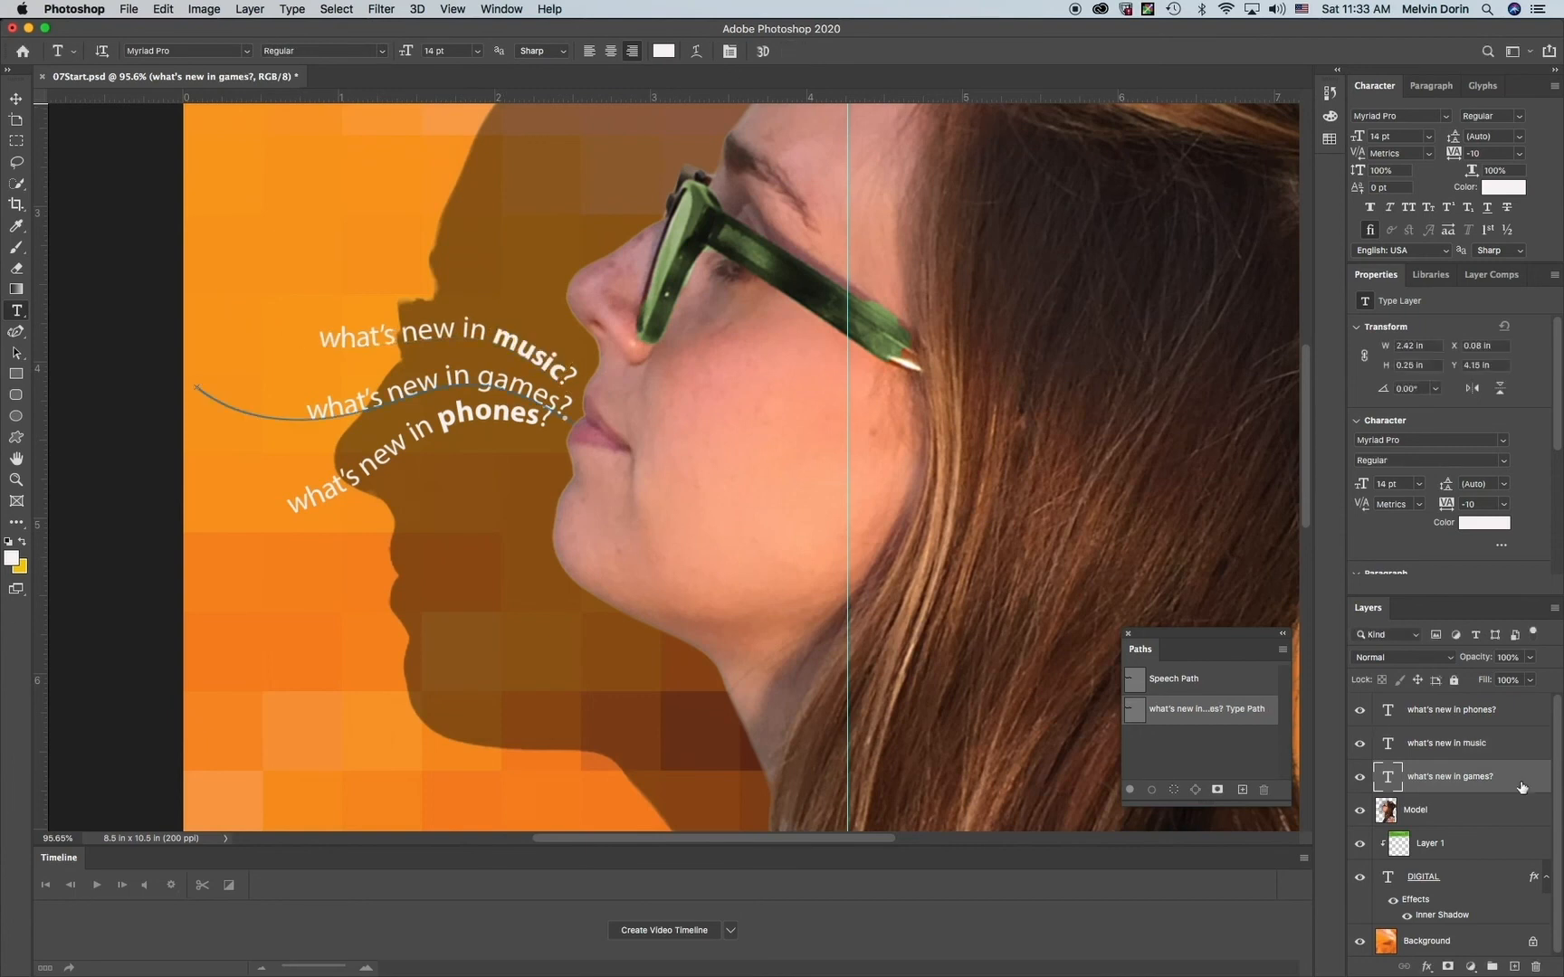
double_click(1385, 778)
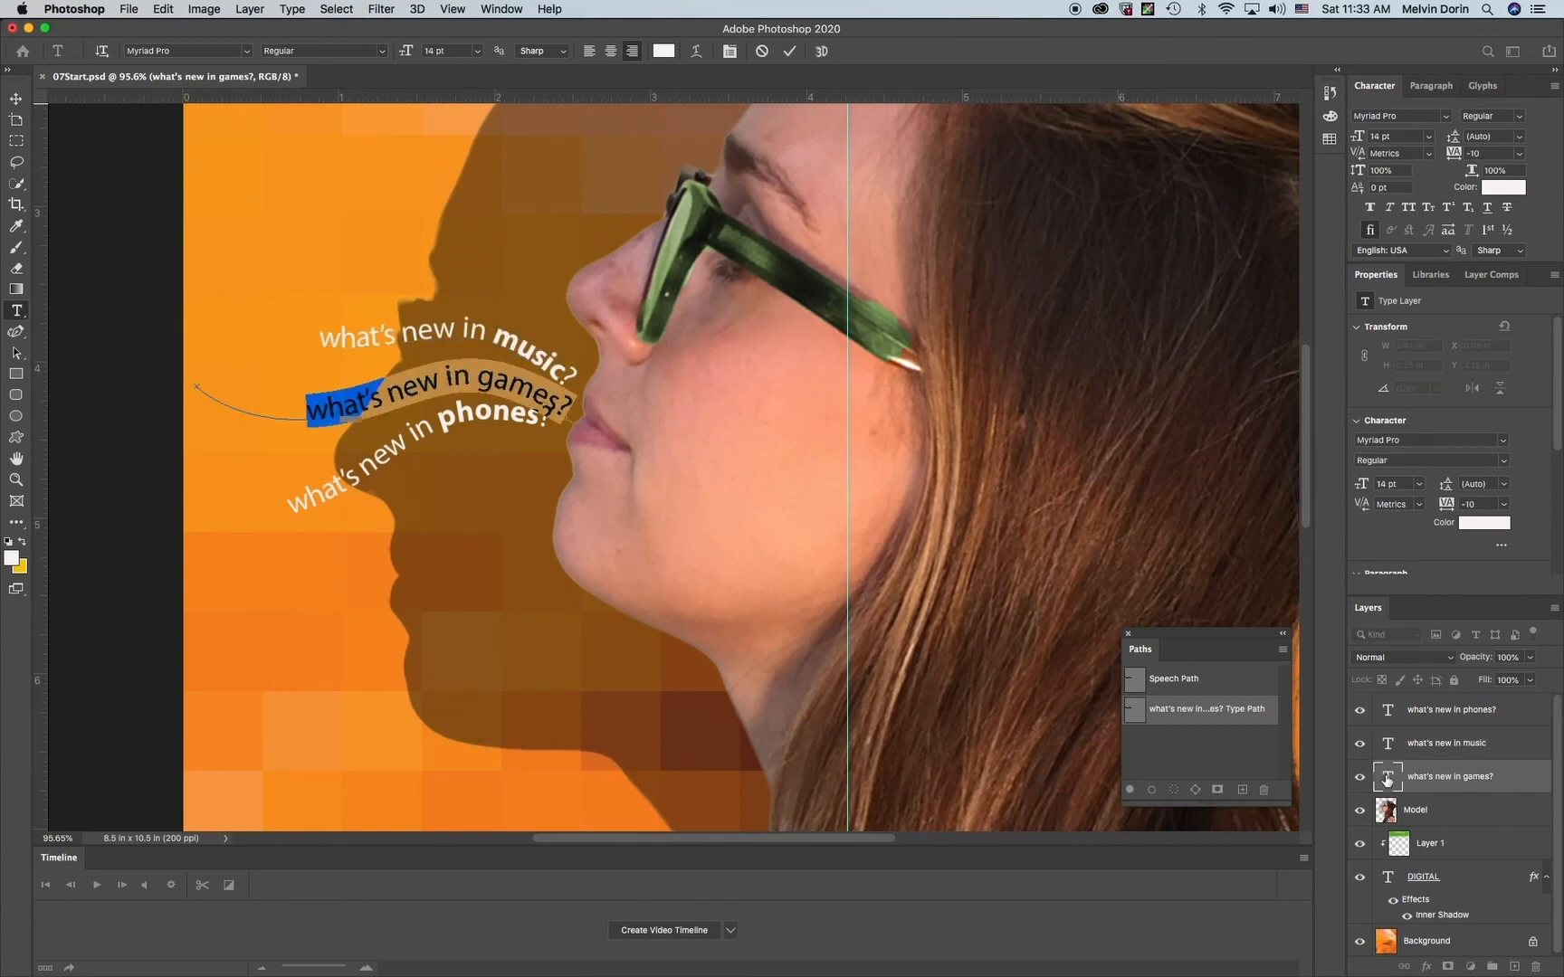
left_click_drag(480, 376, 553, 399)
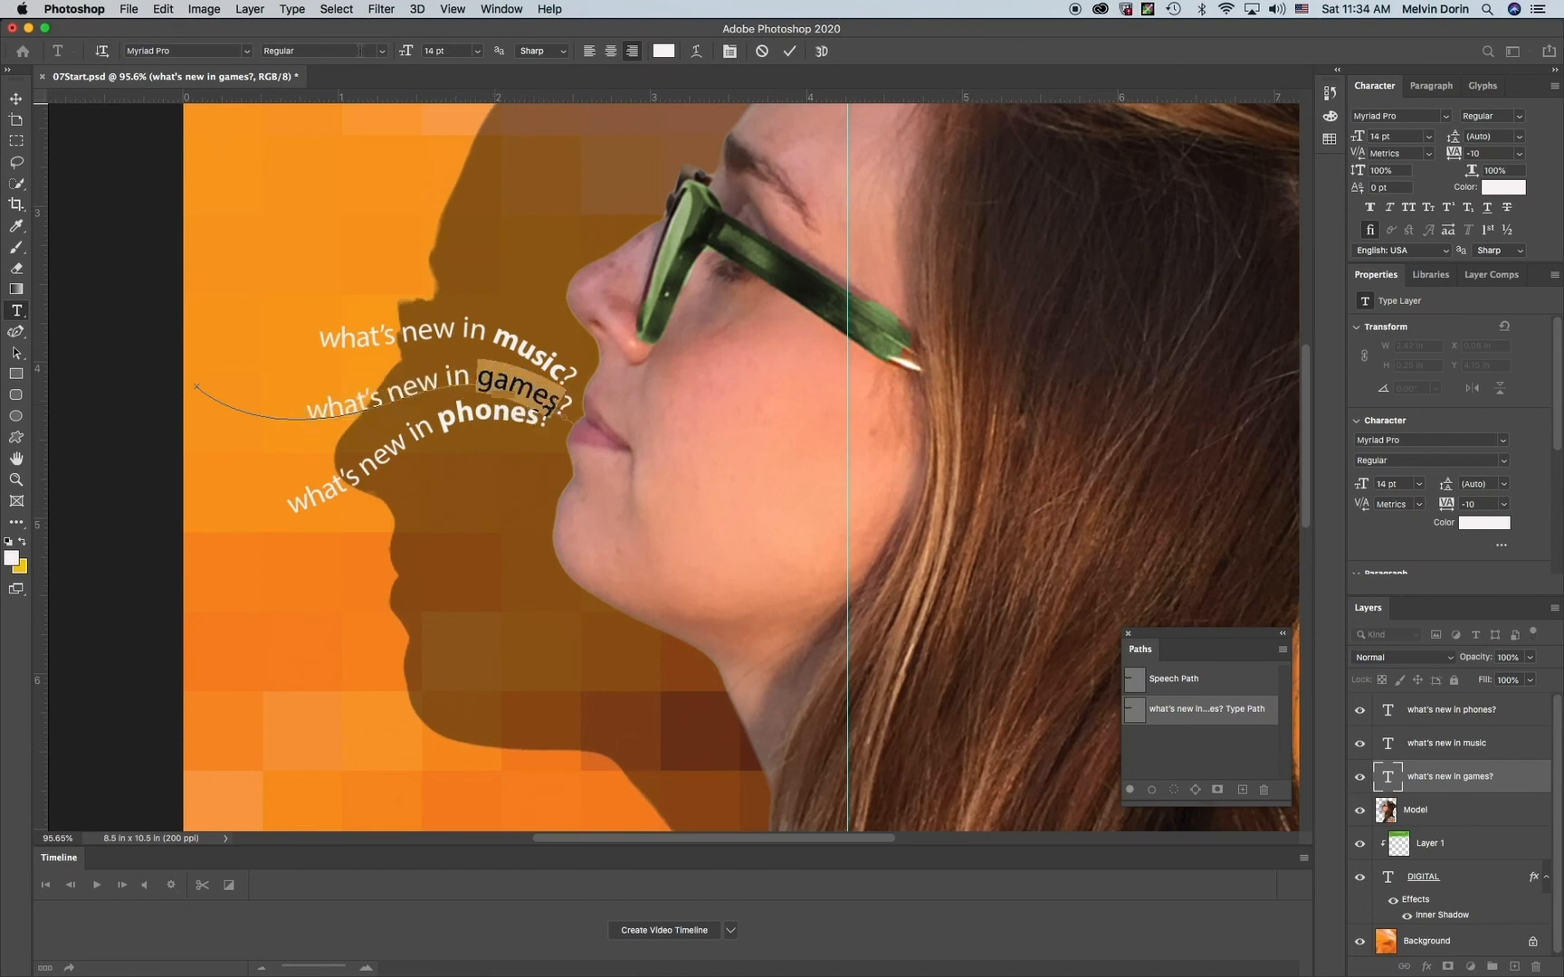
left_click(384, 53)
left_click(351, 139)
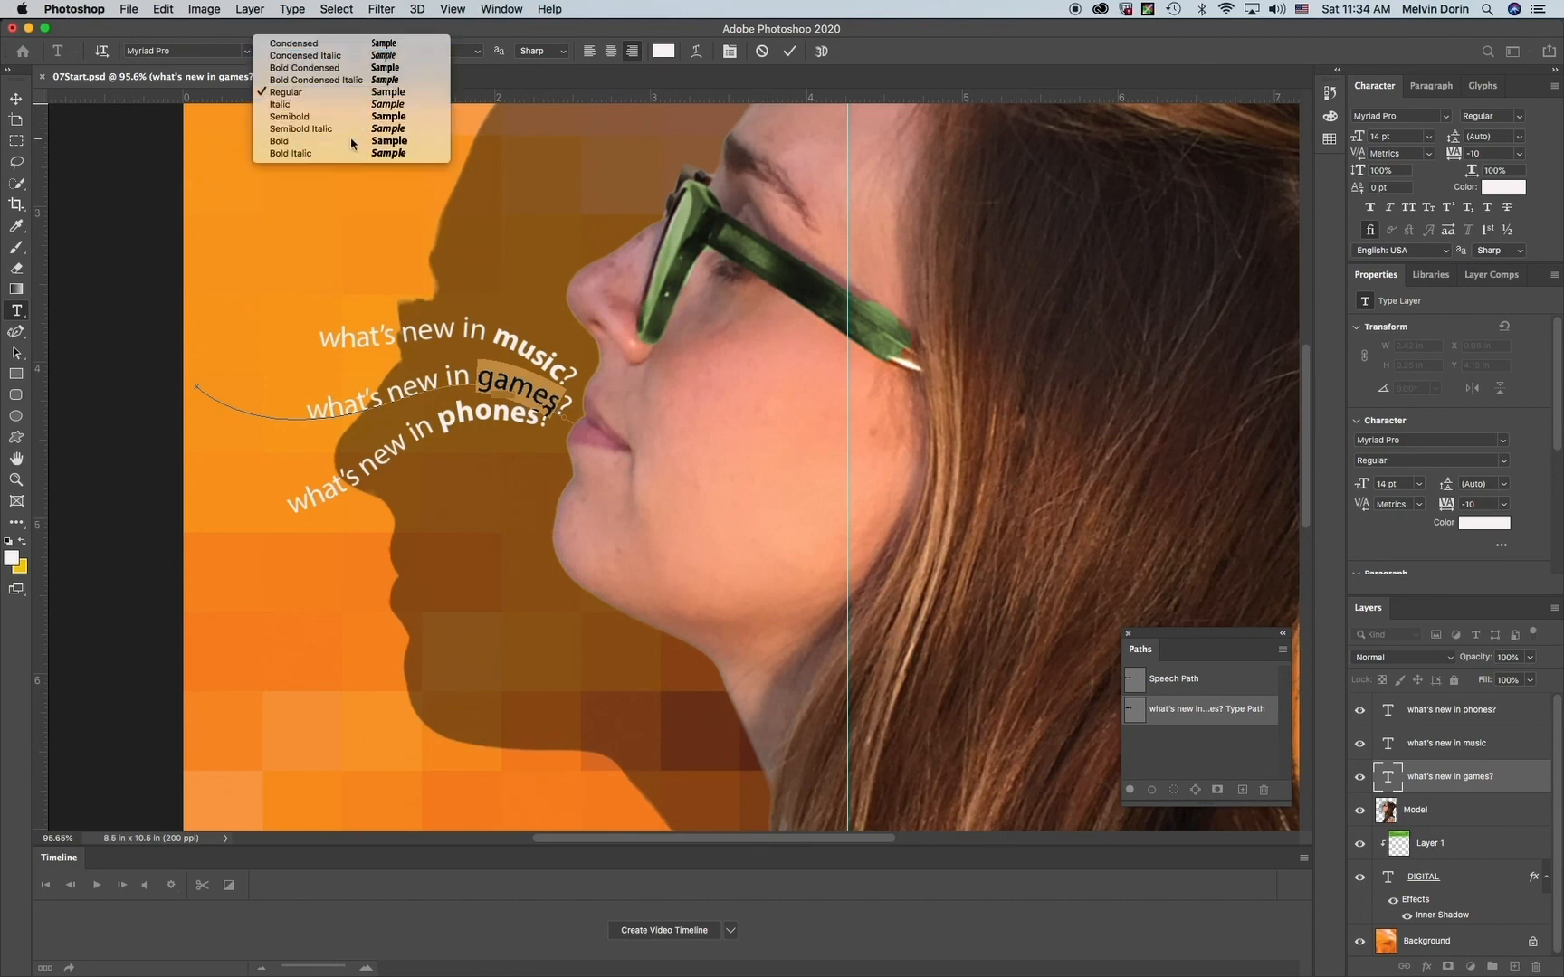
left_click(788, 51)
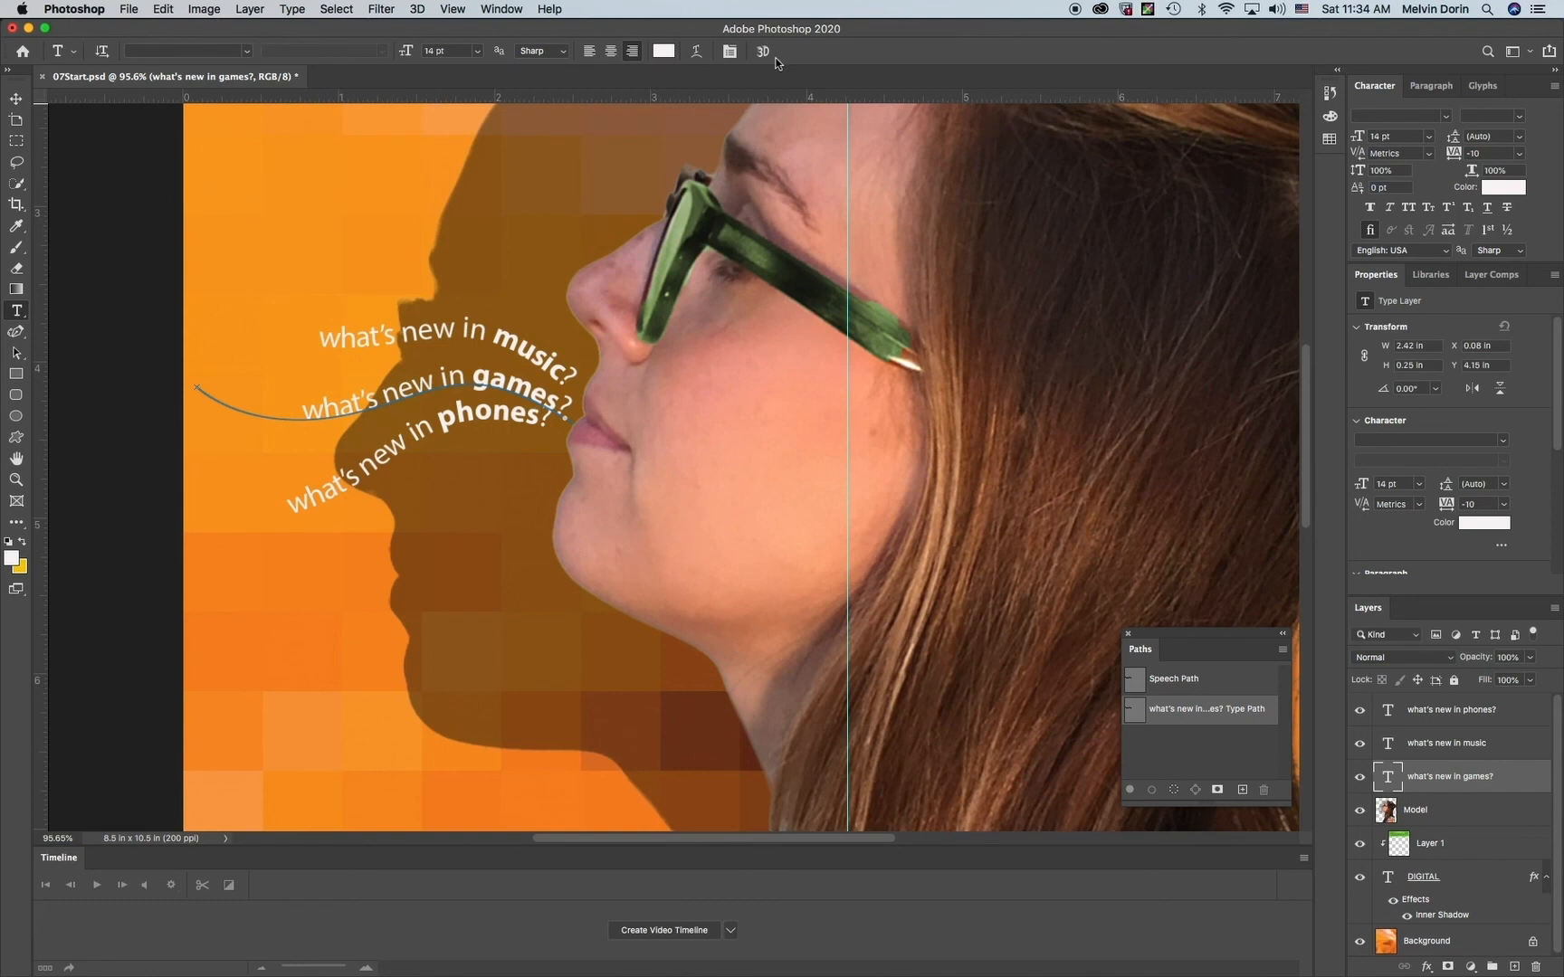